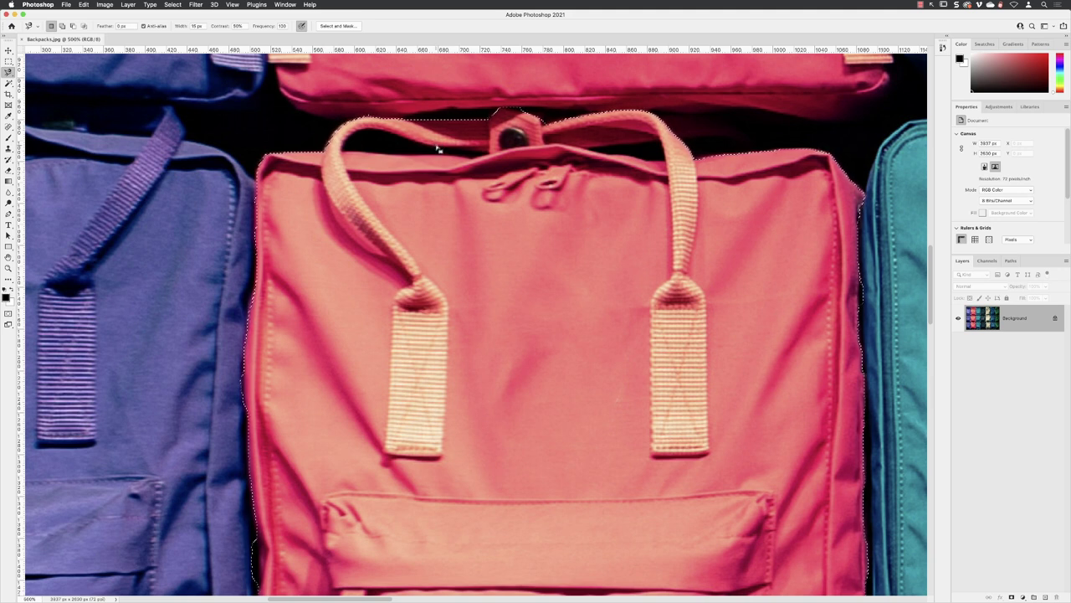
Zoom in to 1200% on the top of the pink backpack's left strap
key("a")
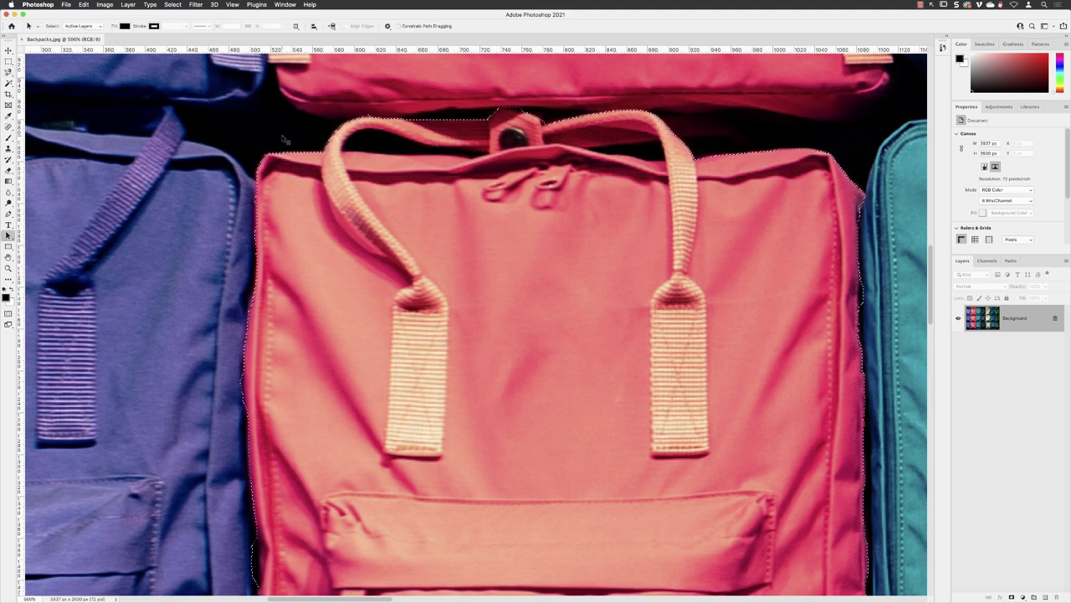
left_click_drag(253, 117, 373, 287)
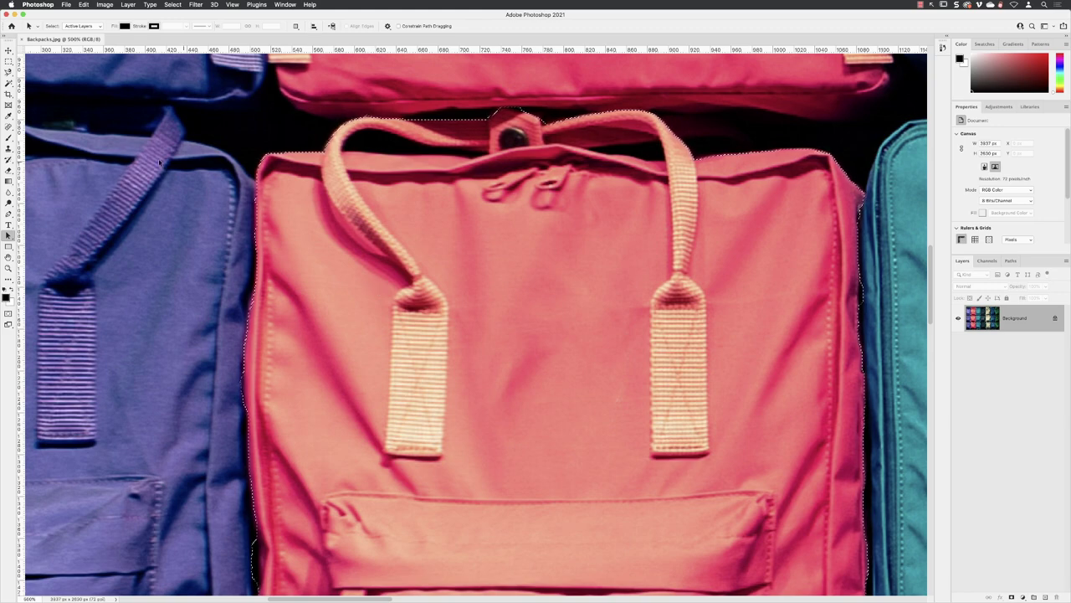
key("z")
left_click(384, 159)
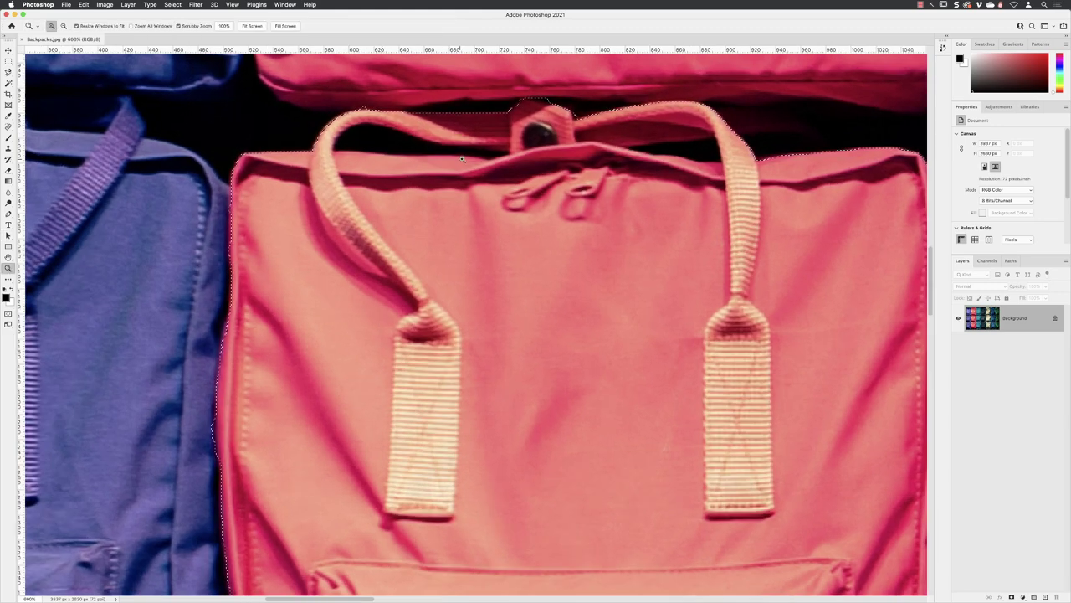
left_click_drag(461, 159, 433, 234)
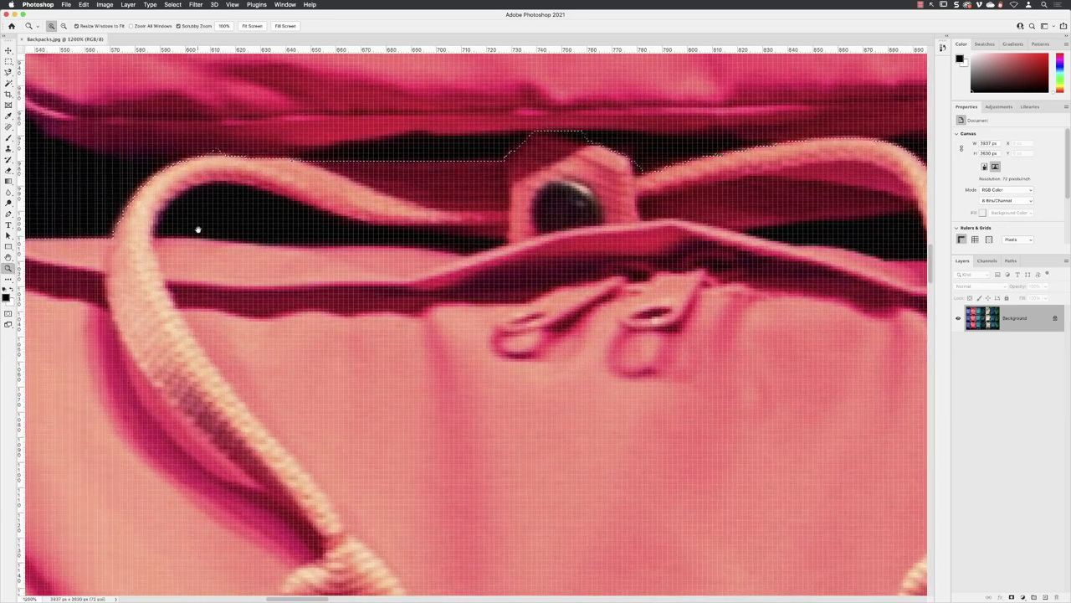
Pan to the gap under the strap, pick the Magnetic Lasso and cancel a trial outline
left_click_drag(198, 229, 335, 242)
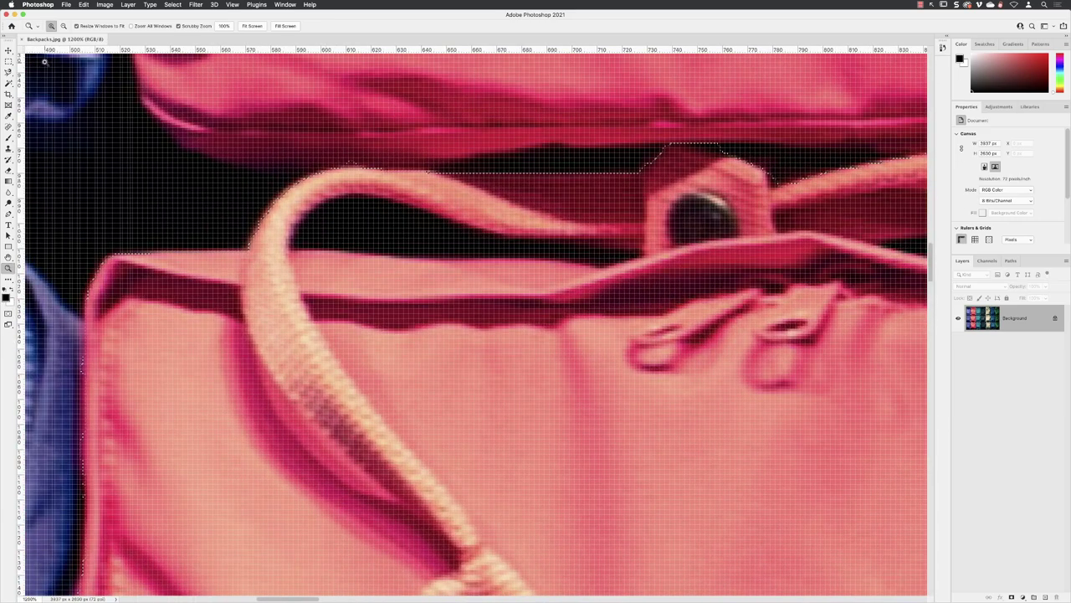
left_click_drag(8, 72, 63, 87)
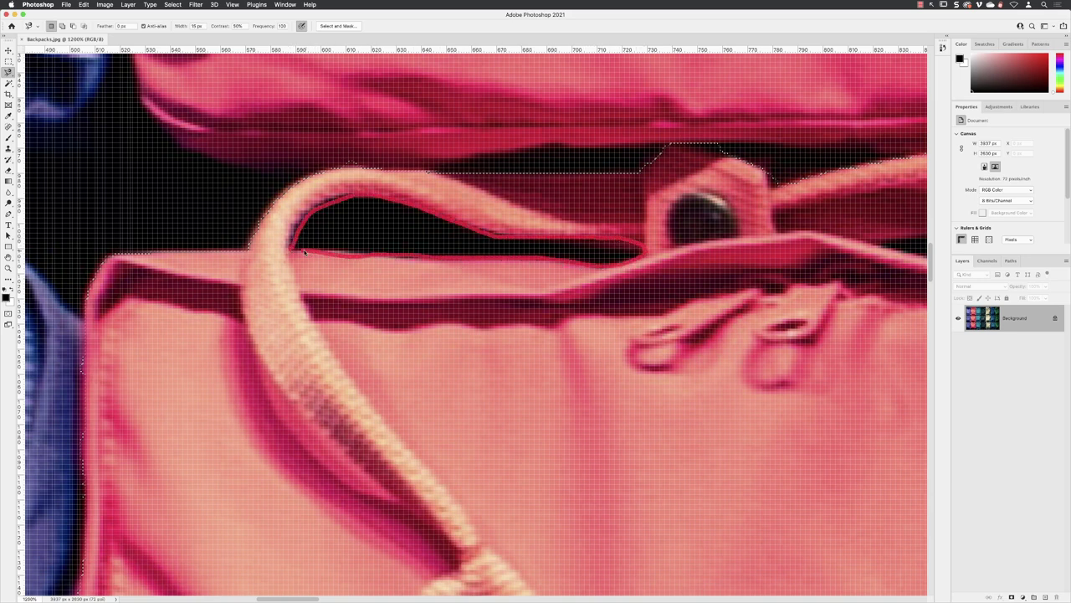
key("Escape")
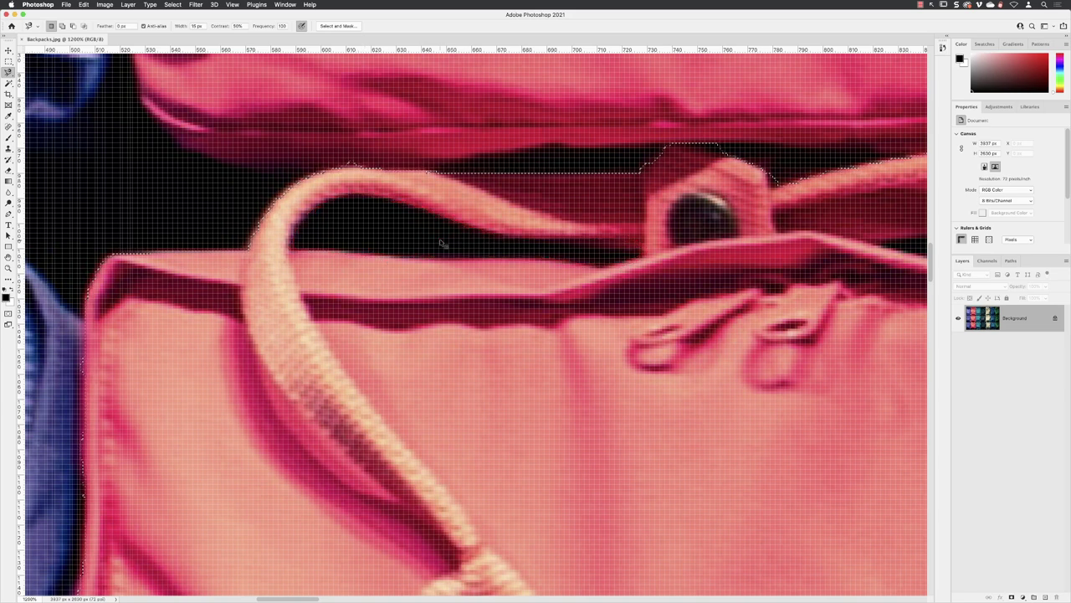
Set Subtract mode and 8 px Width, then trace the Magnetic Lasso around the gap under the strap
left_click(73, 27)
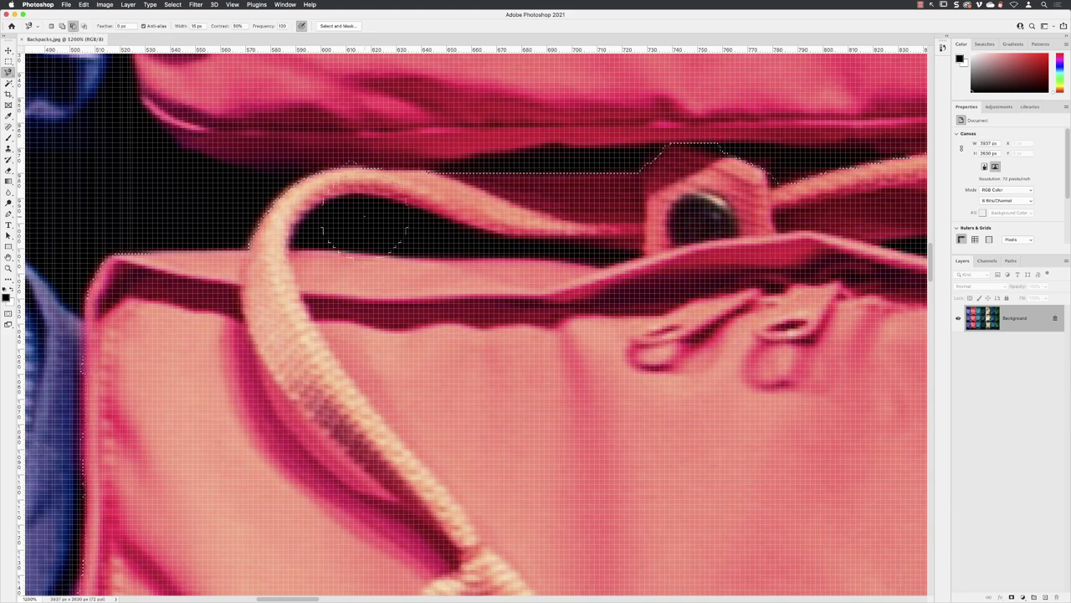
left_click(196, 26)
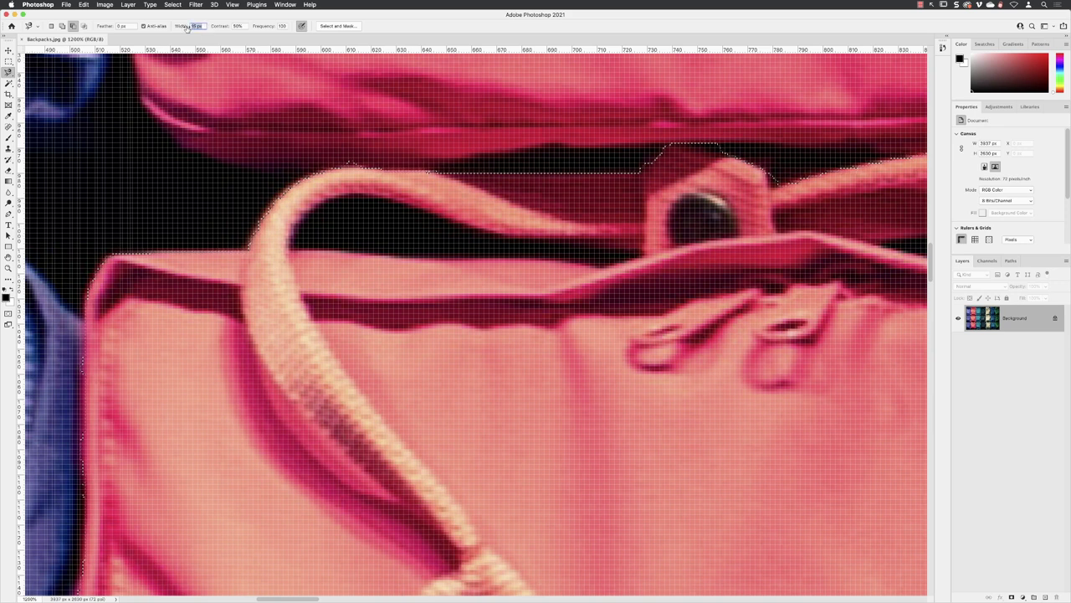
type("8")
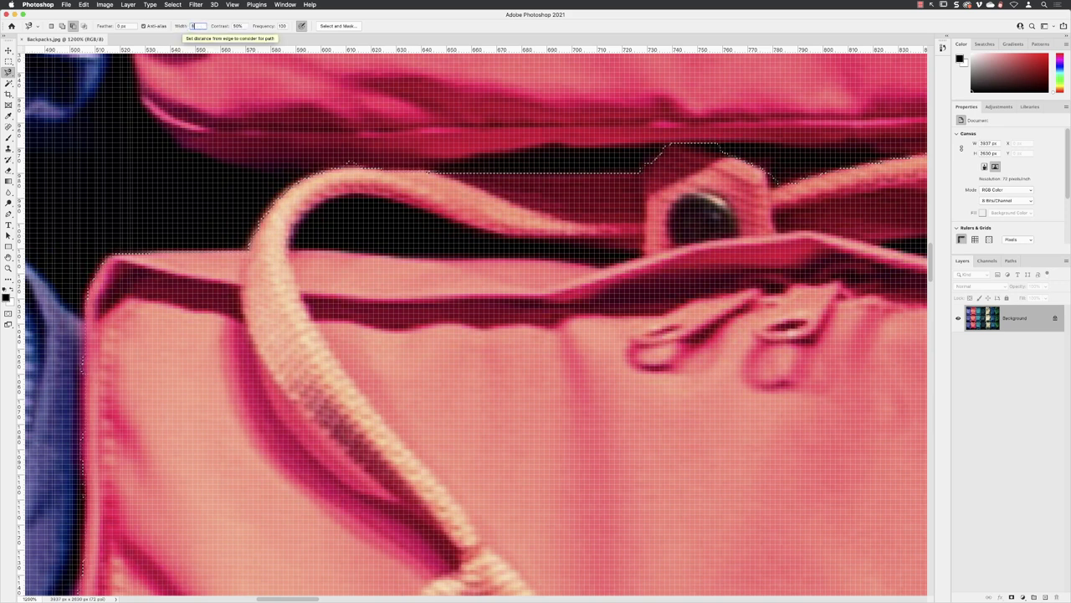
key("Return")
left_click(322, 220)
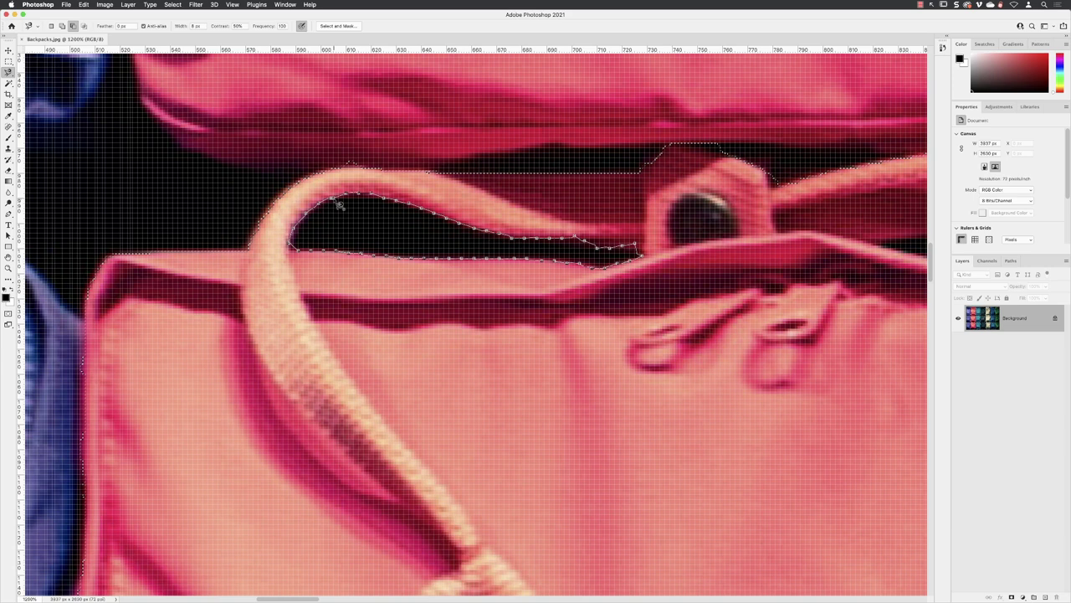
left_click(339, 205)
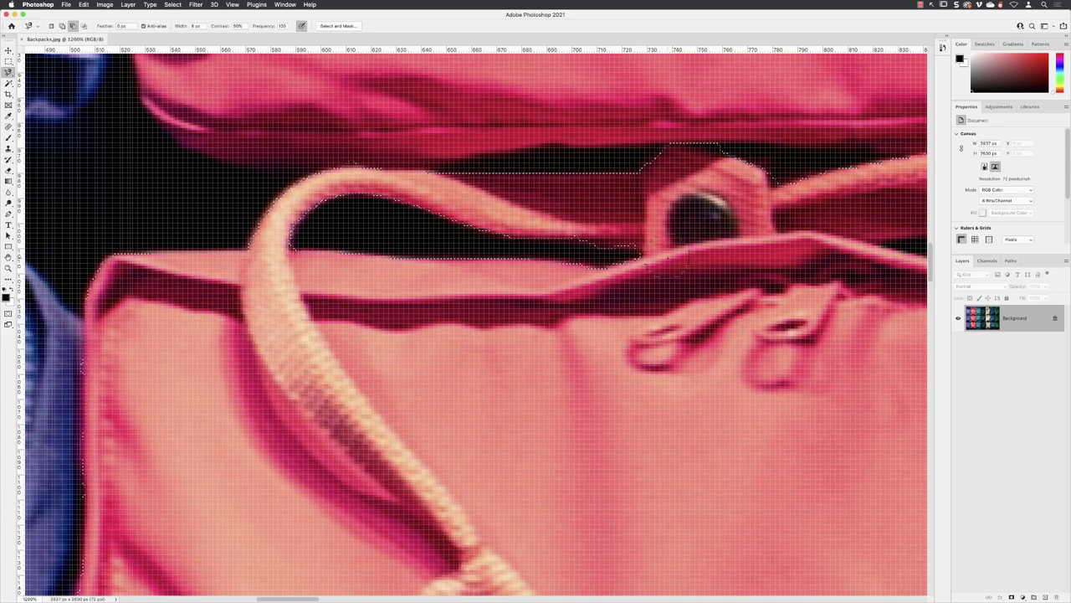
Pan right and trace the Magnetic Lasso around the gap beside the right strap
left_click_drag(780, 249, 350, 257)
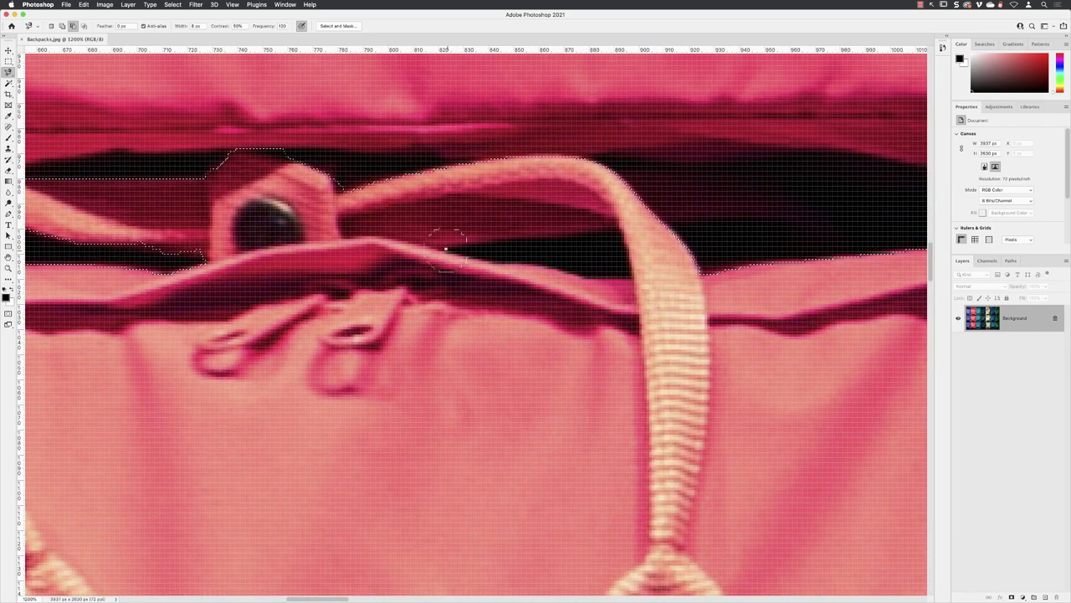
left_click(446, 248)
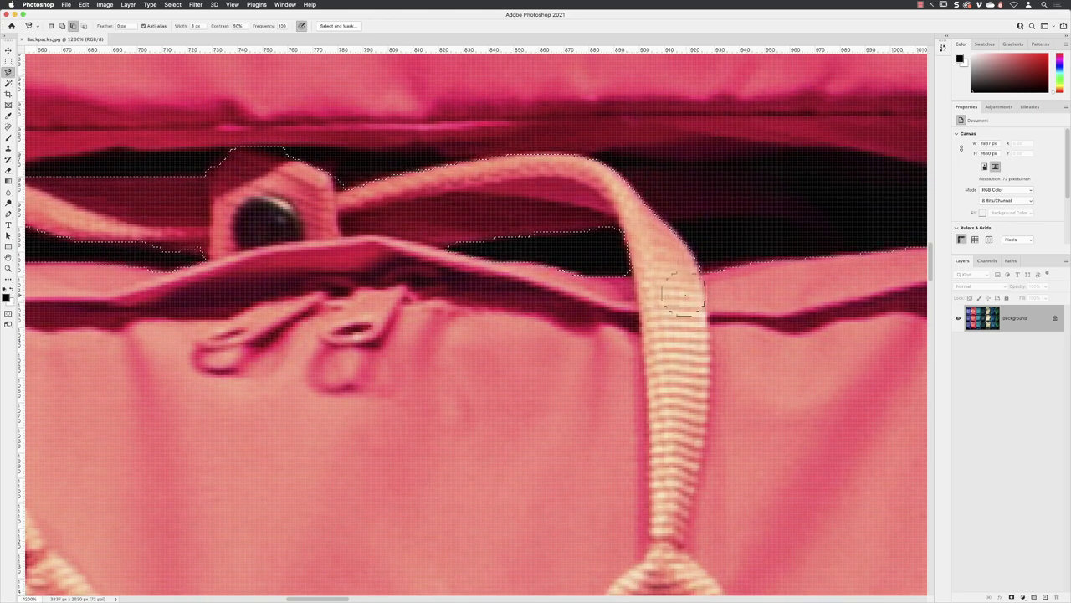
left_click(8, 72)
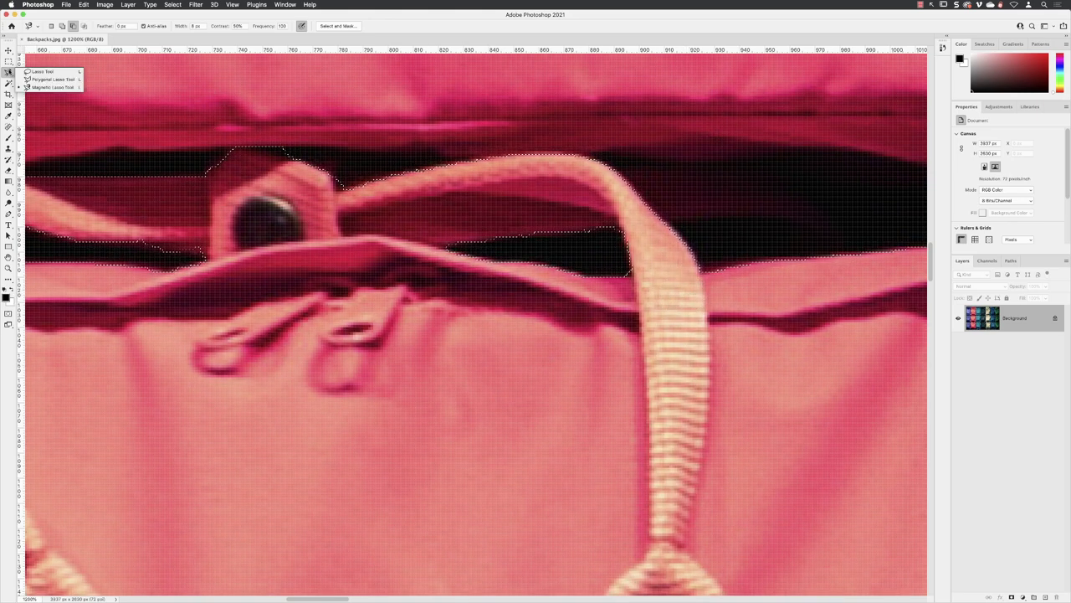
Switch to the freehand Lasso Tool and pan to the pink bag's right edge by the blue bag
left_click(51, 74)
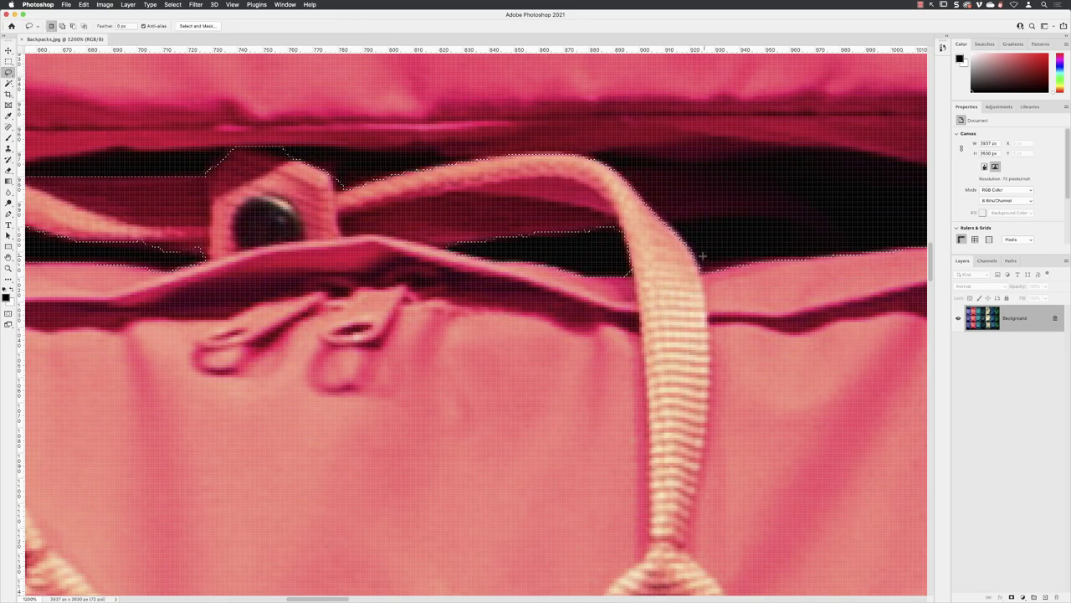
scroll(735, 266, "right", 10)
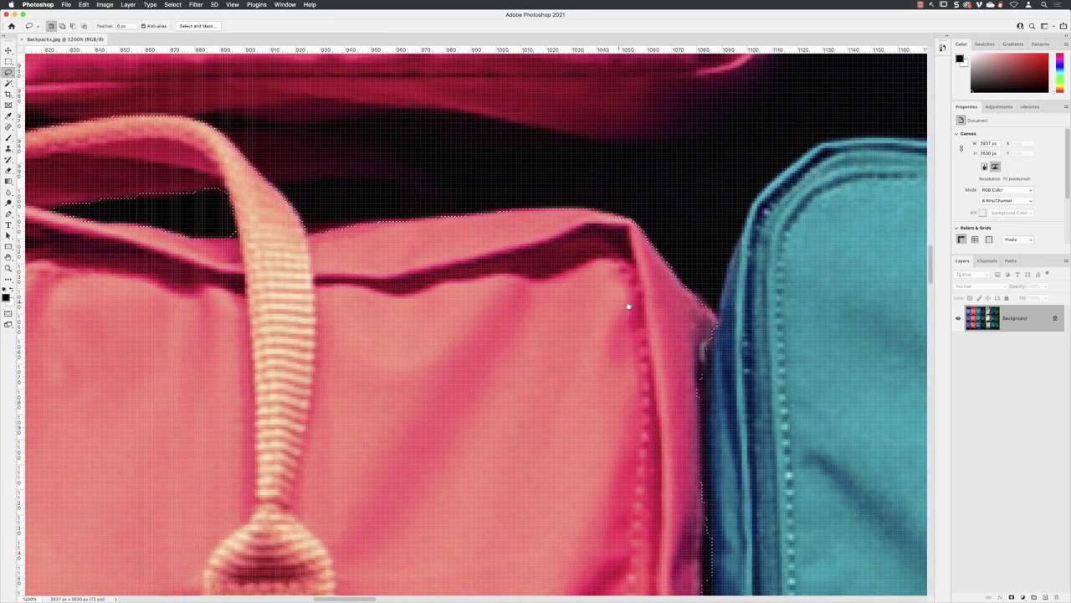
left_click_drag(657, 329, 566, 151)
left_click_drag(641, 359, 603, 223)
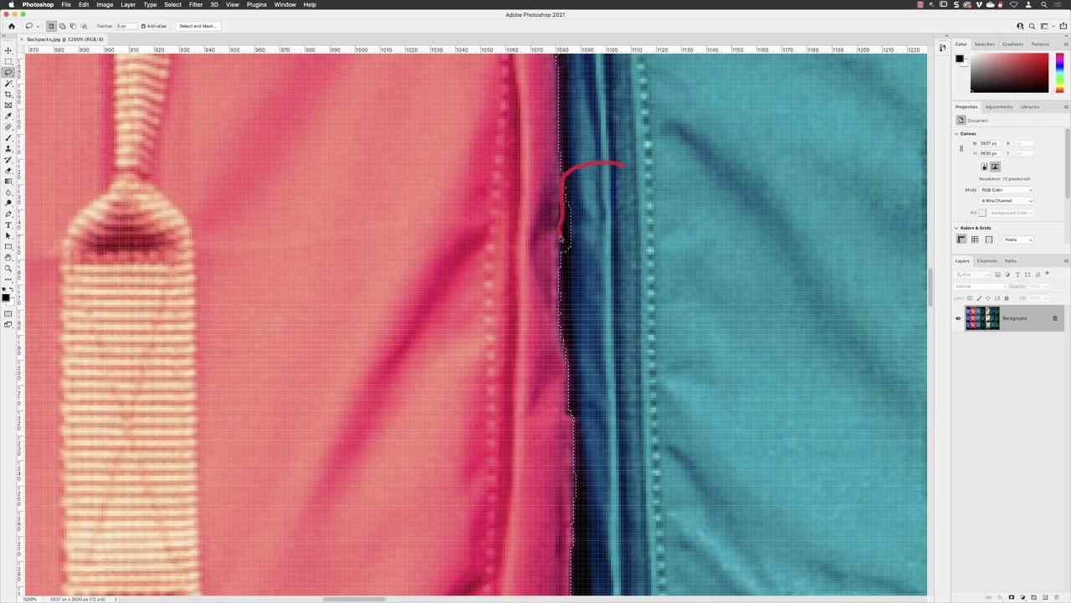
mouse_move(588, 268)
left_mouse_down()
mouse_move(643, 240)
mouse_move(643, 193)
mouse_move(624, 165)
left_mouse_up()
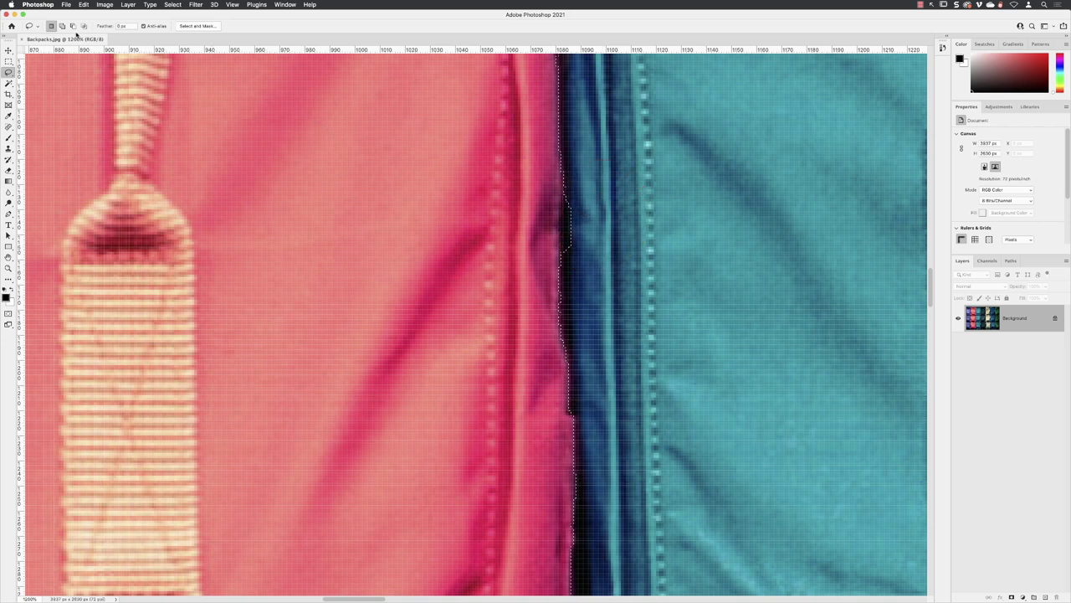
In Subtract mode, lasso the dark sliver at the right seam out of the selection
left_click(72, 26)
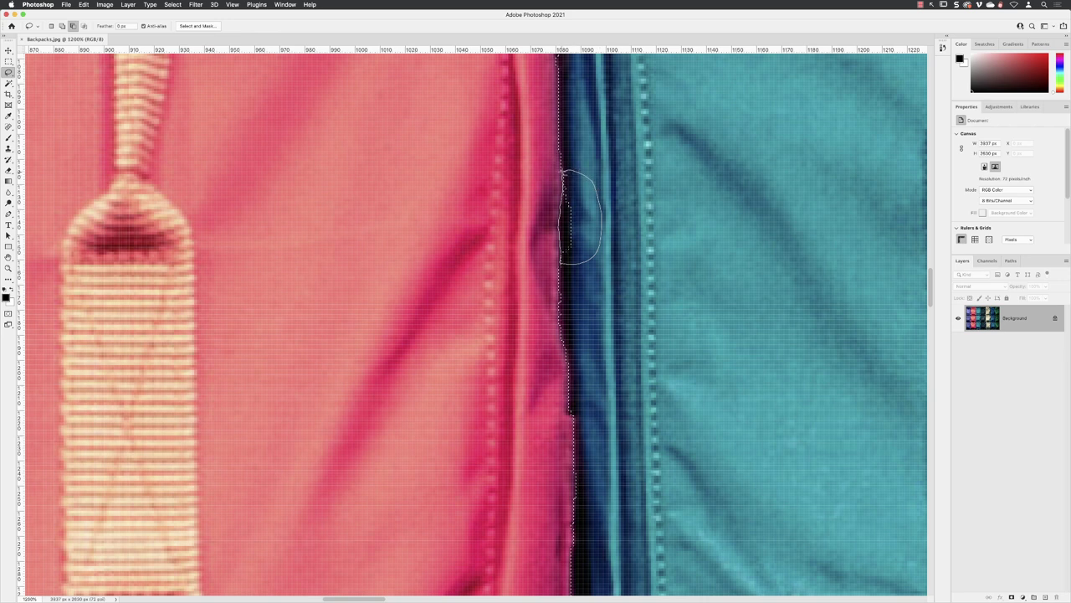
left_click_drag(563, 263, 562, 256)
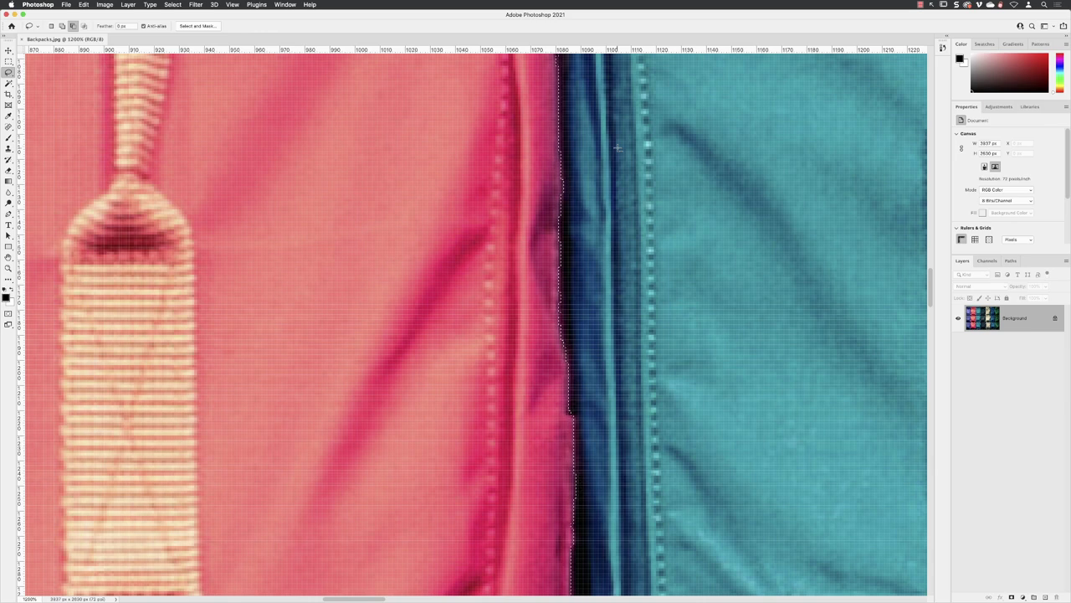
Scroll down the selection's right side to the backpack's rounded bottom corner
left_click(609, 353)
scroll(609, 353, "down", 1)
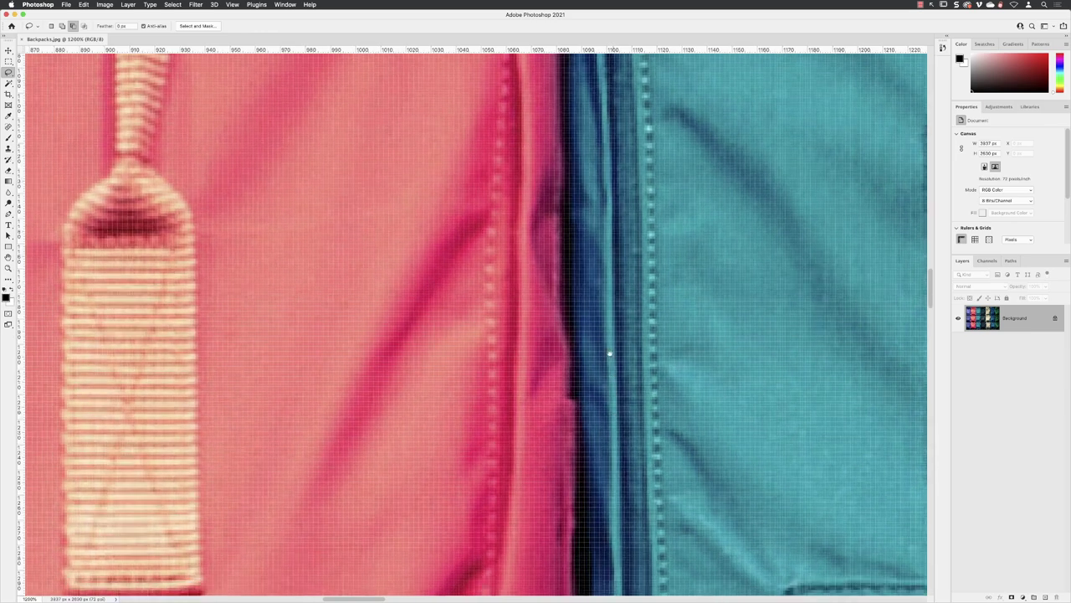
scroll(609, 353, "down", 5)
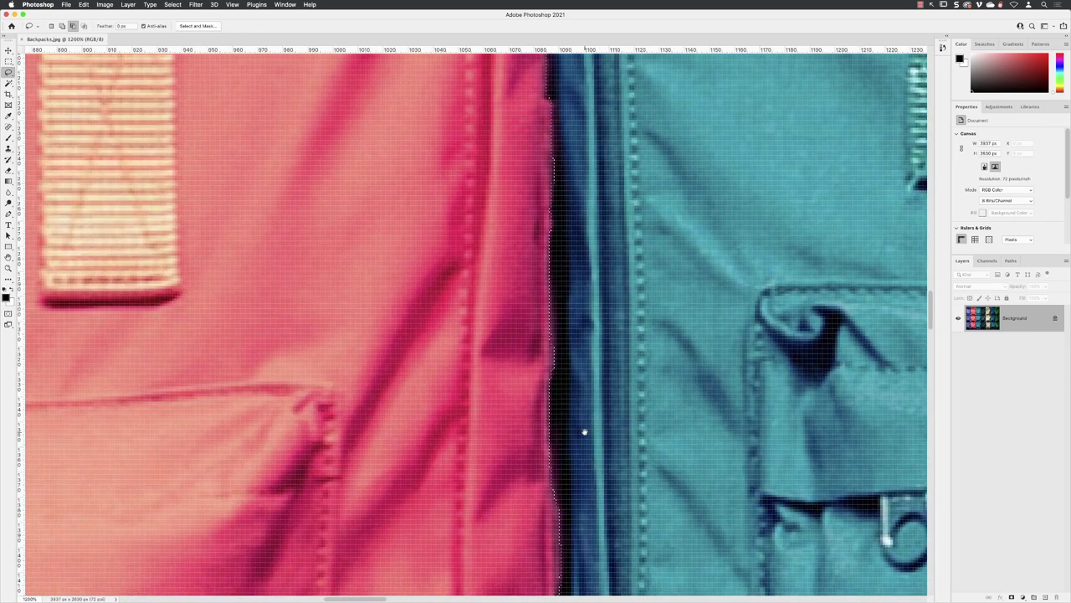
scroll(591, 430, "down", 10)
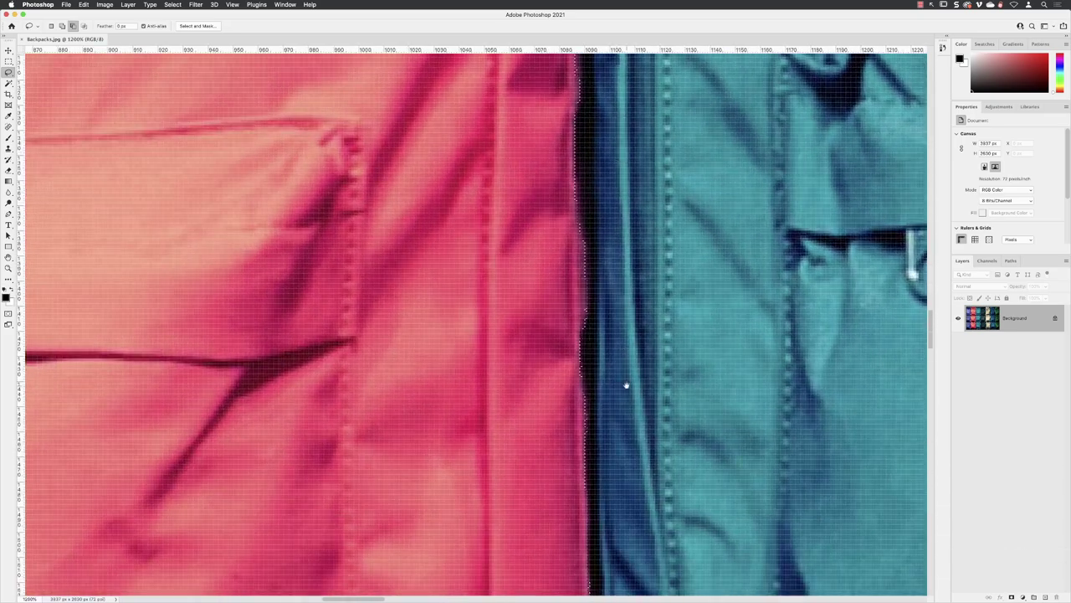
scroll(626, 385, "down", 10)
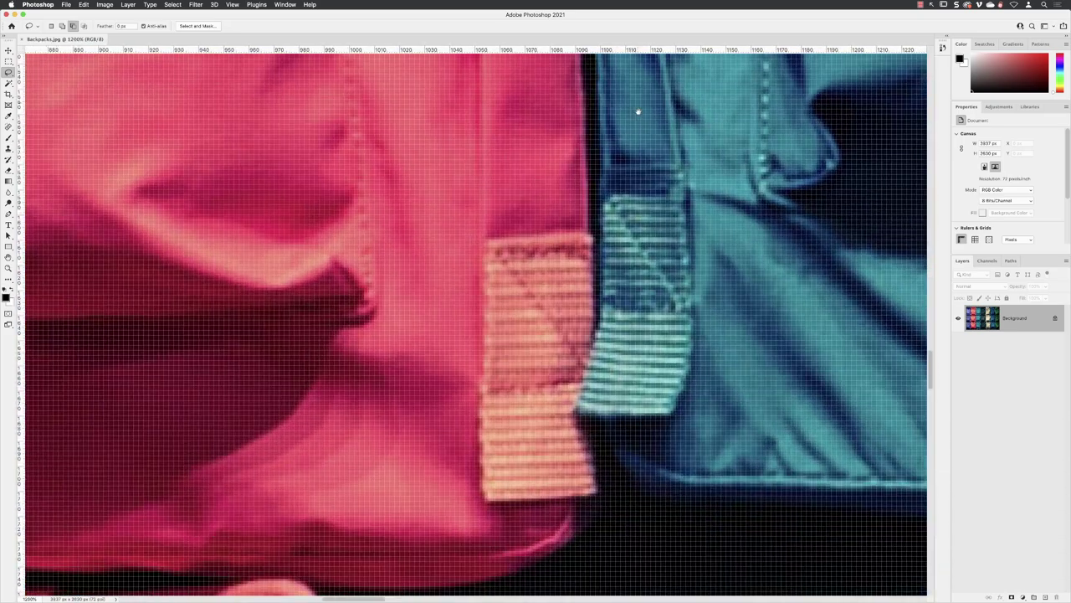
scroll(637, 112, "down", 8)
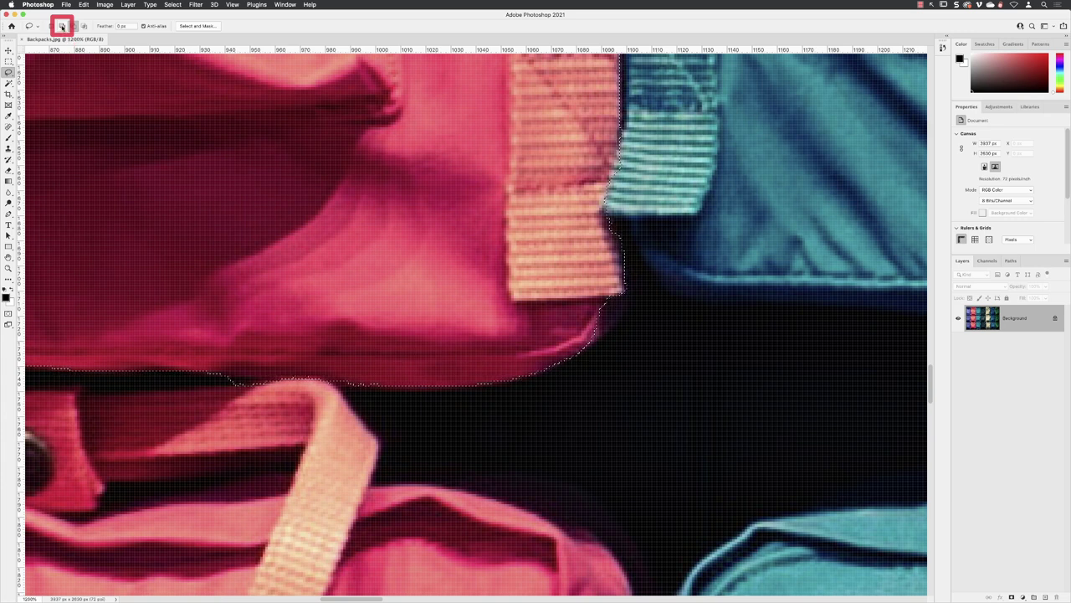
In Add mode, lasso the missed strap end and bottom-right edge back into the selection
left_click(62, 27)
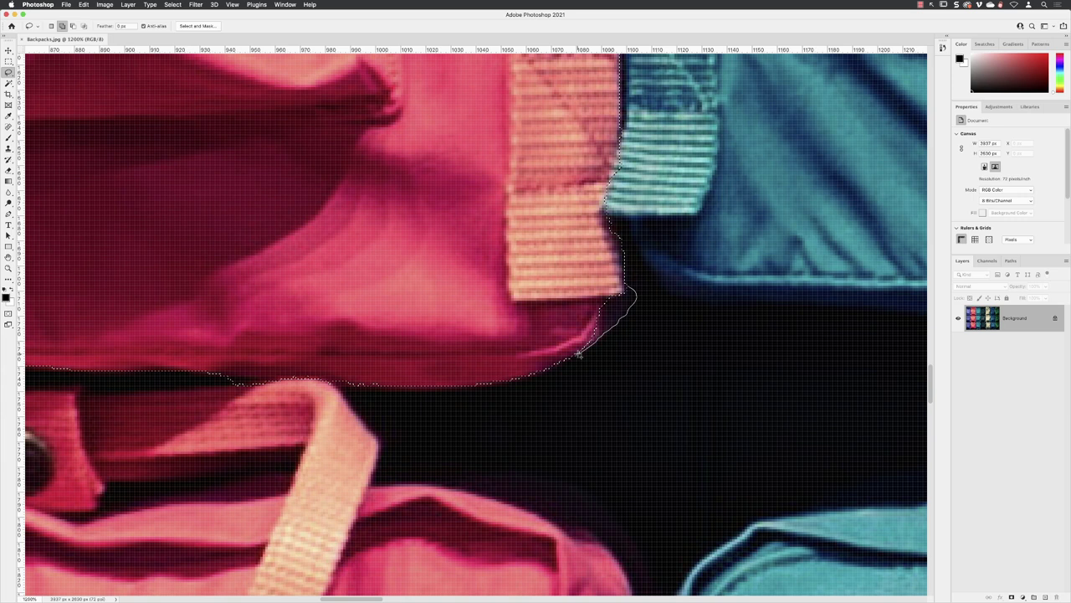
left_click_drag(578, 354, 573, 356)
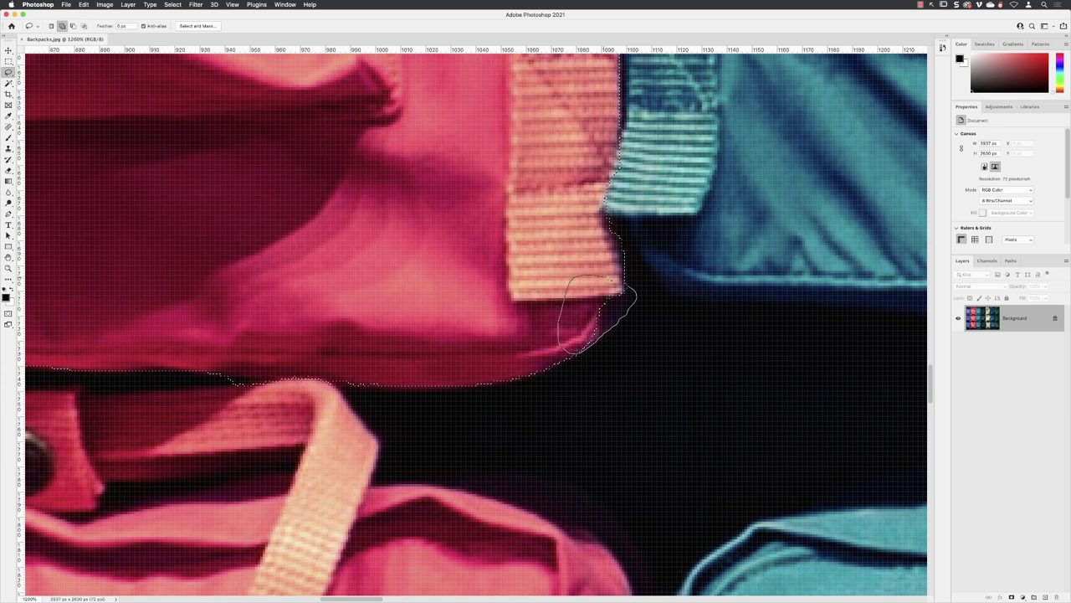
left_click_drag(576, 354, 579, 351)
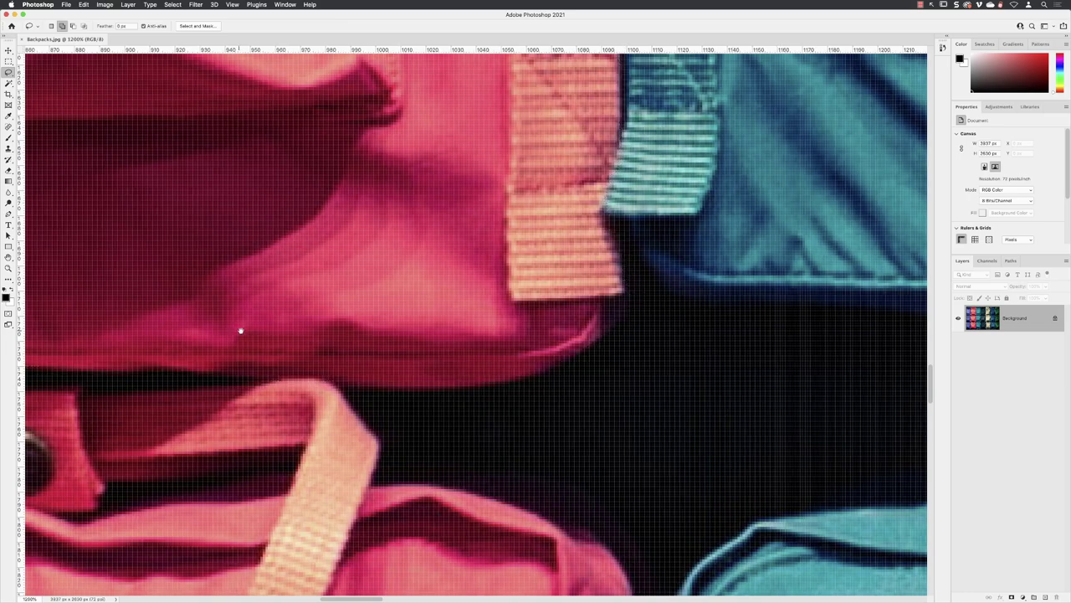
Pan along the bag's lower edge and lasso the bottom edge so the selection follows the hem
left_click_drag(240, 330, 712, 359)
left_click_drag(198, 326, 627, 237)
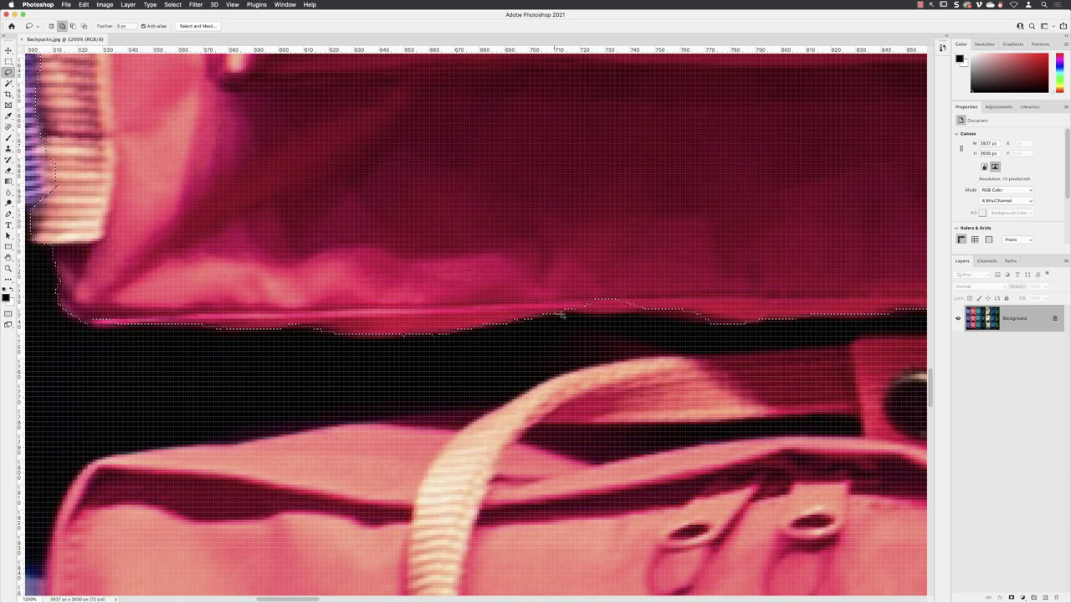
mouse_move(647, 315)
left_mouse_down()
mouse_move(715, 328)
mouse_move(723, 311)
mouse_move(685, 268)
mouse_move(640, 256)
mouse_move(541, 291)
left_mouse_up()
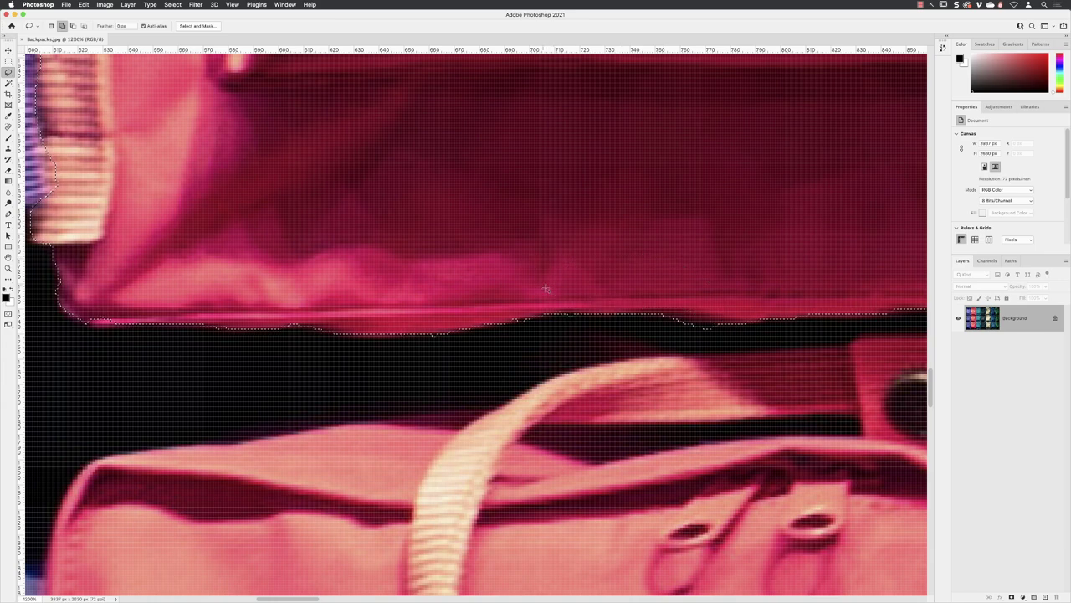
mouse_move(409, 322)
left_mouse_down()
mouse_move(468, 337)
mouse_move(748, 394)
mouse_move(526, 426)
mouse_move(570, 419)
left_mouse_up()
Scroll up the left edge and lasso the selection tight against the blue bag's strap
scroll(476, 363, "up", 3)
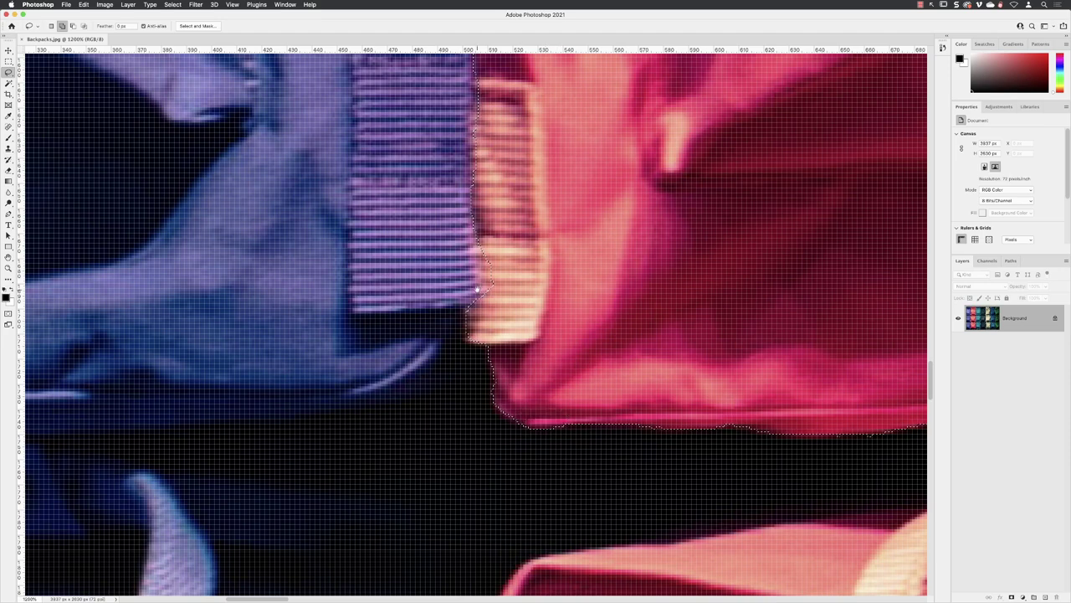
scroll(476, 363, "up", 5)
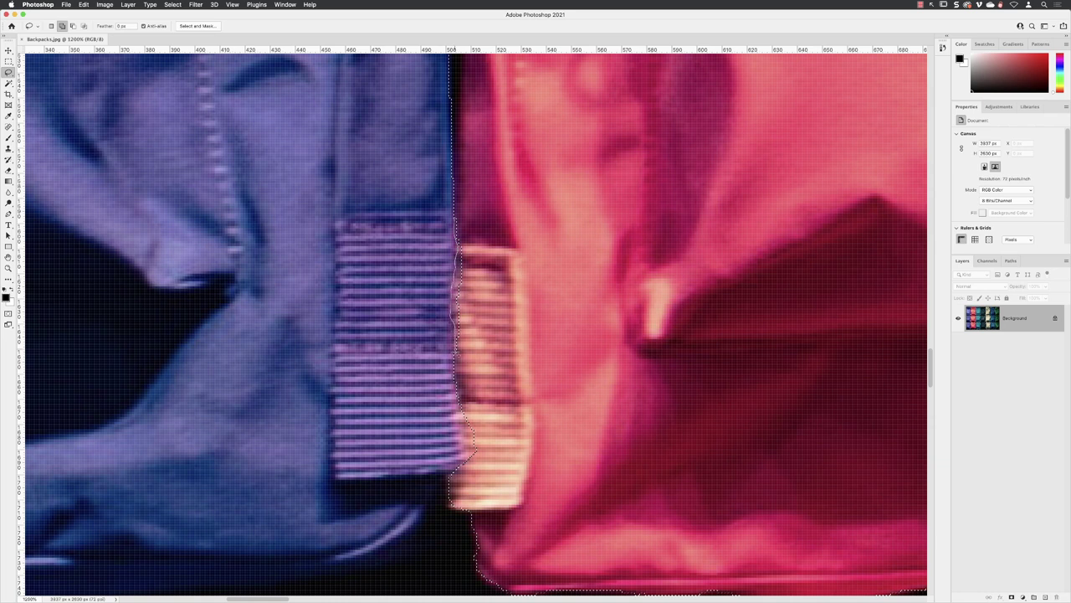
left_click_drag(477, 354, 475, 355)
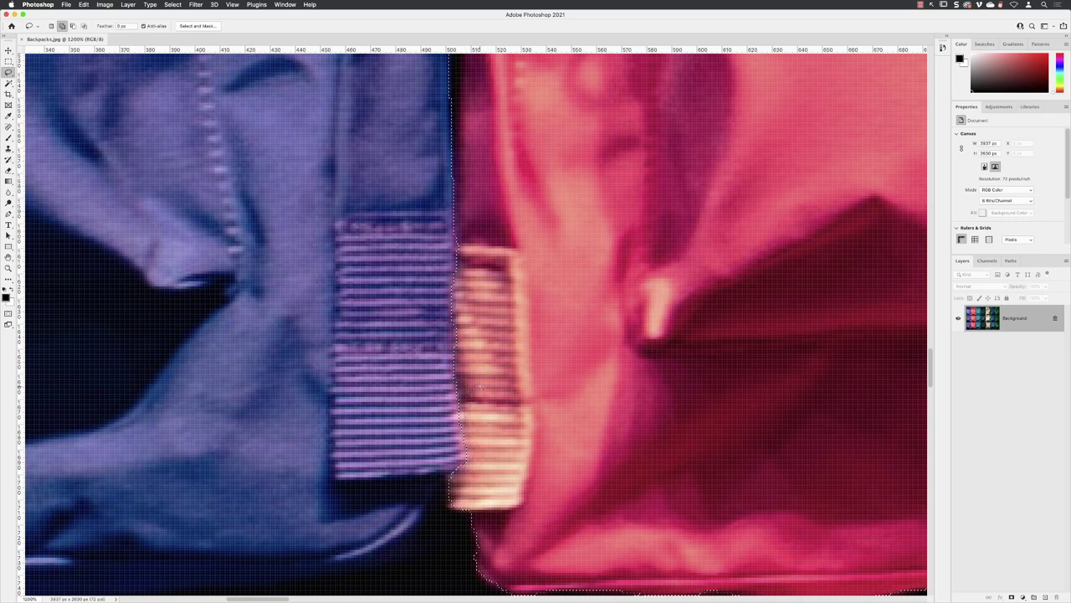
scroll(477, 439, "up", 5)
scroll(507, 218, "up", 5)
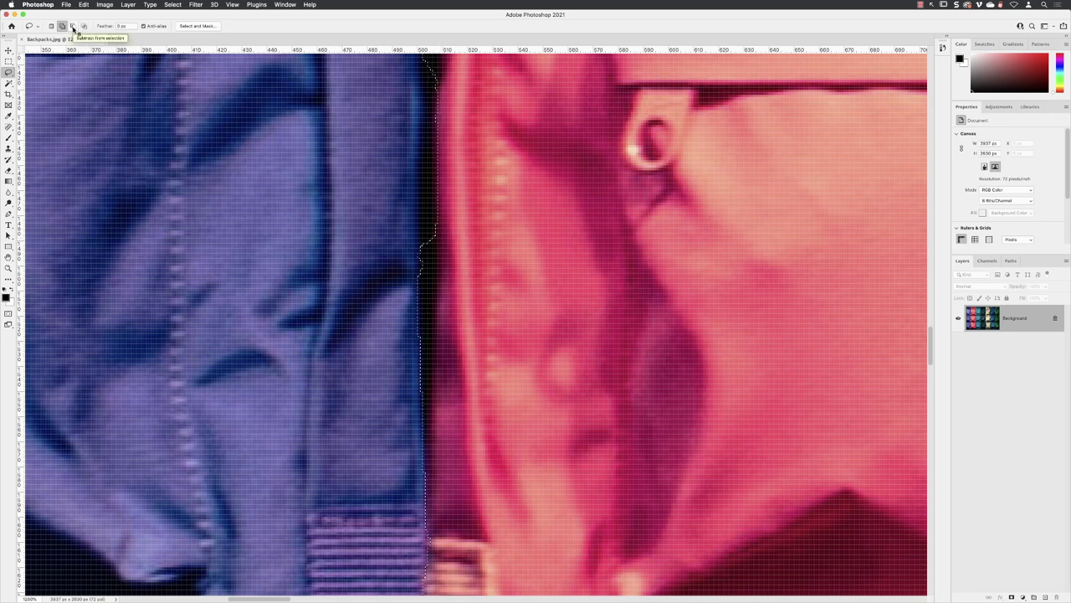
Lasso the dark gap out of the left-edge selection, then add the missed pink fabric back
left_click(73, 26)
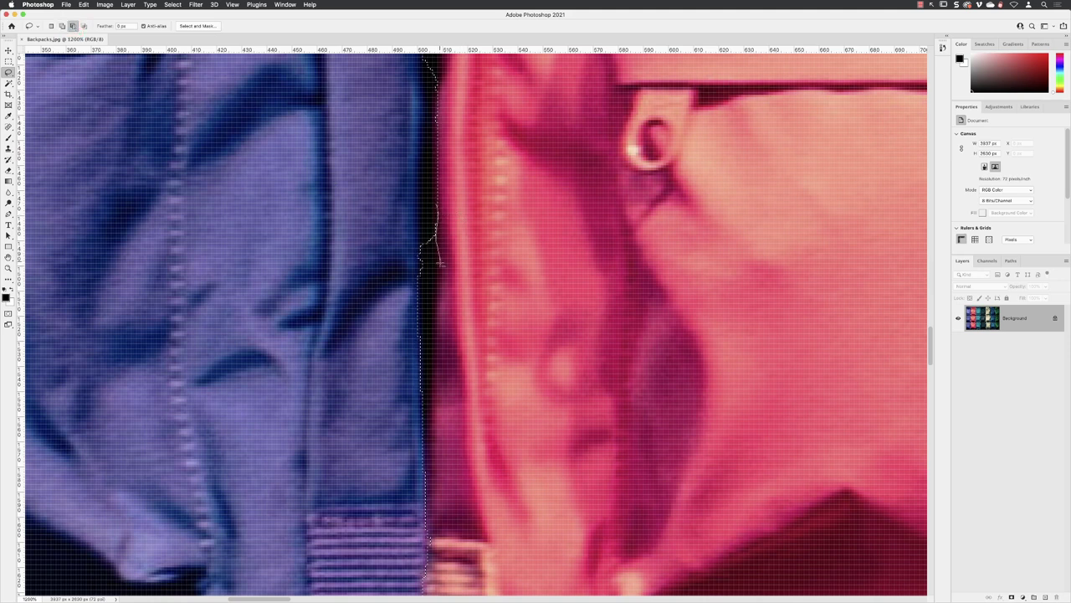
left_click_drag(435, 321, 437, 398)
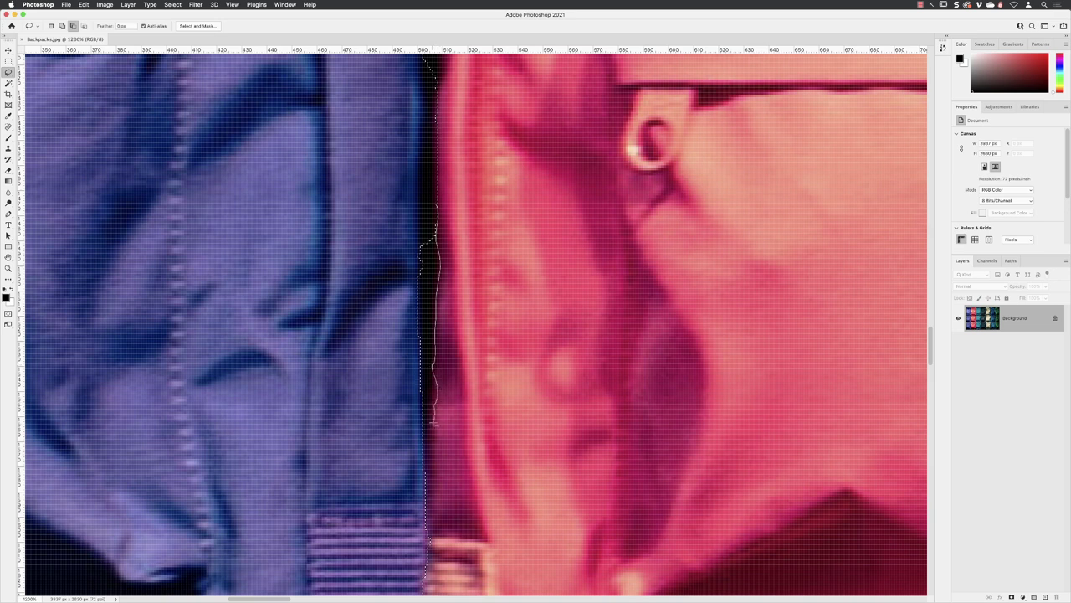
mouse_move(428, 472)
left_mouse_down()
mouse_move(394, 464)
mouse_move(354, 409)
mouse_move(333, 307)
mouse_move(342, 245)
mouse_move(373, 217)
mouse_move(435, 205)
left_mouse_up()
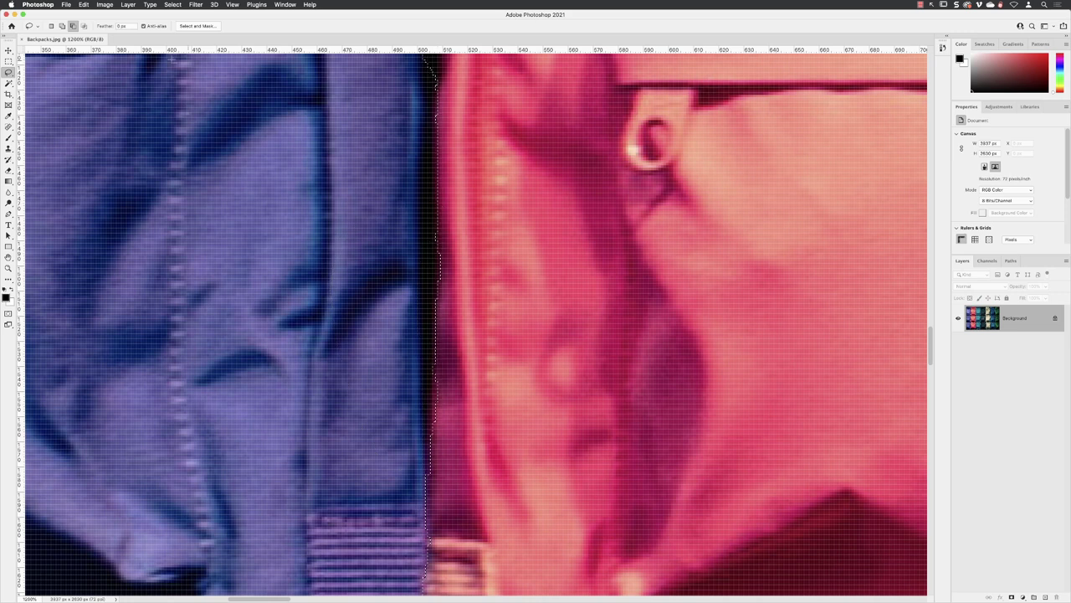
left_click(61, 26)
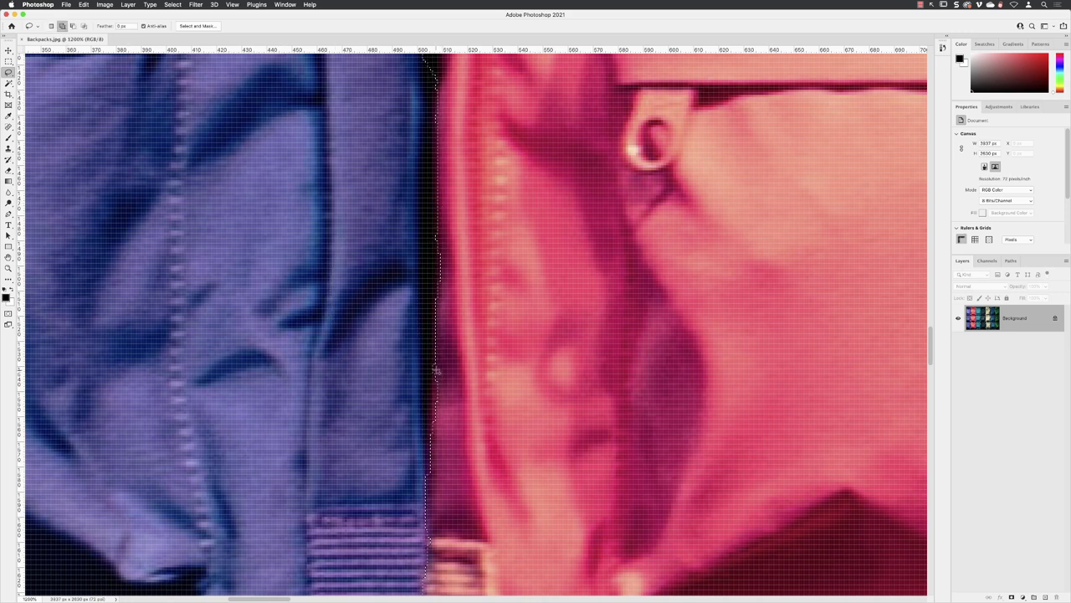
mouse_move(436, 436)
left_mouse_down()
mouse_move(473, 390)
mouse_move(454, 366)
left_mouse_up()
Scroll higher up the left edge and lasso a stray sliver out of the selection
scroll(459, 405, "up", 5)
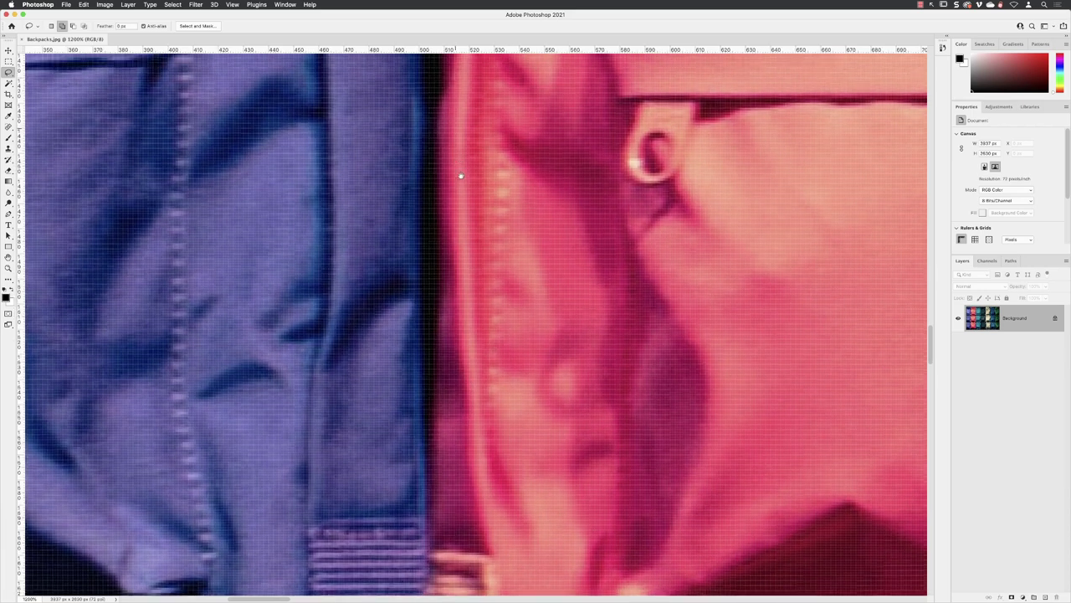
scroll(459, 405, "up", 1)
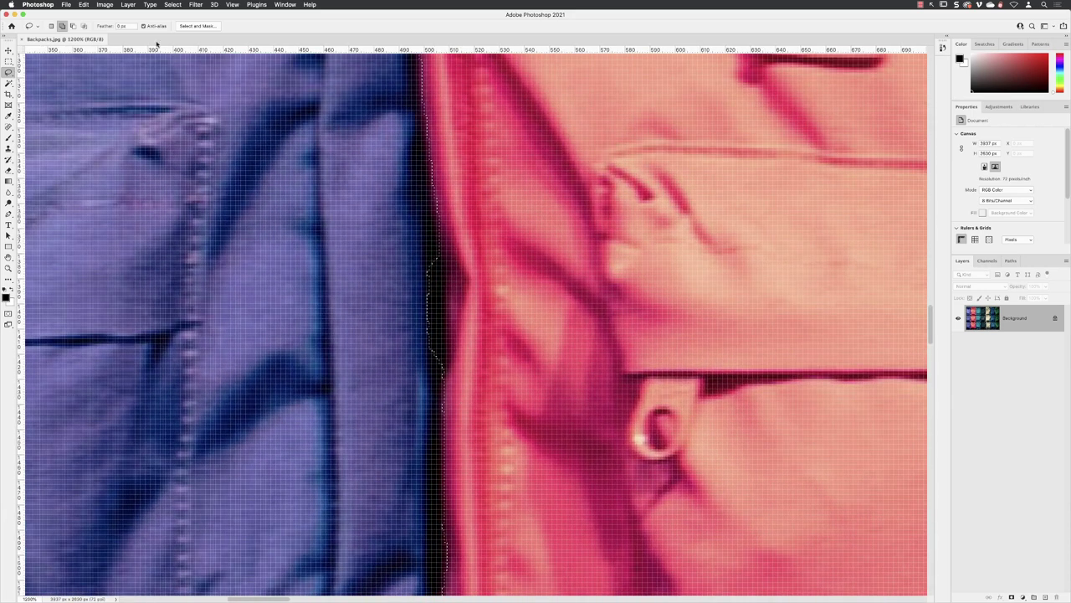
left_click(72, 25)
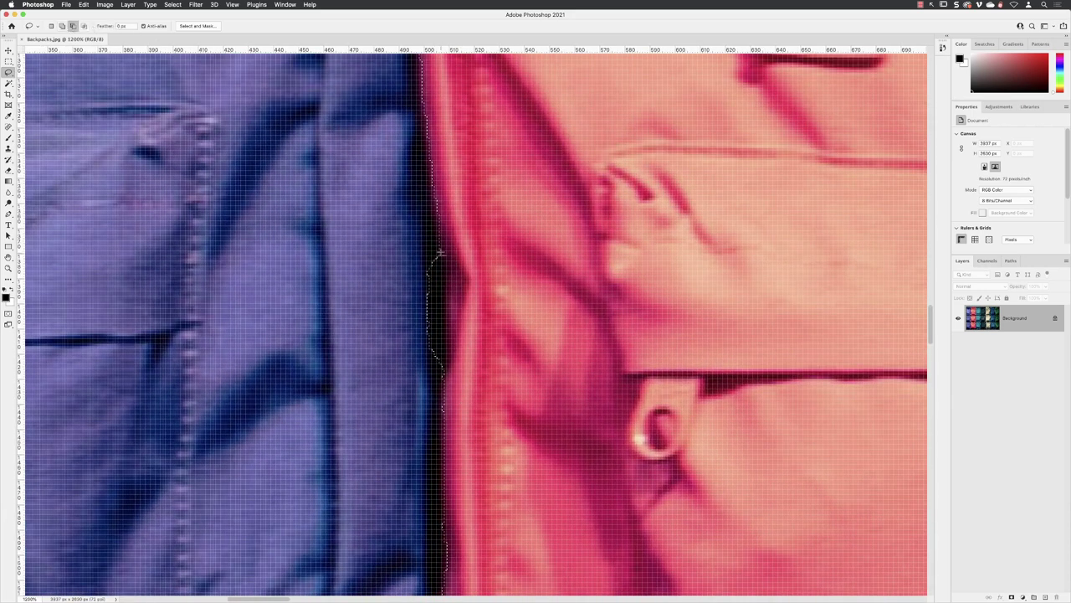
left_click_drag(438, 245, 448, 274)
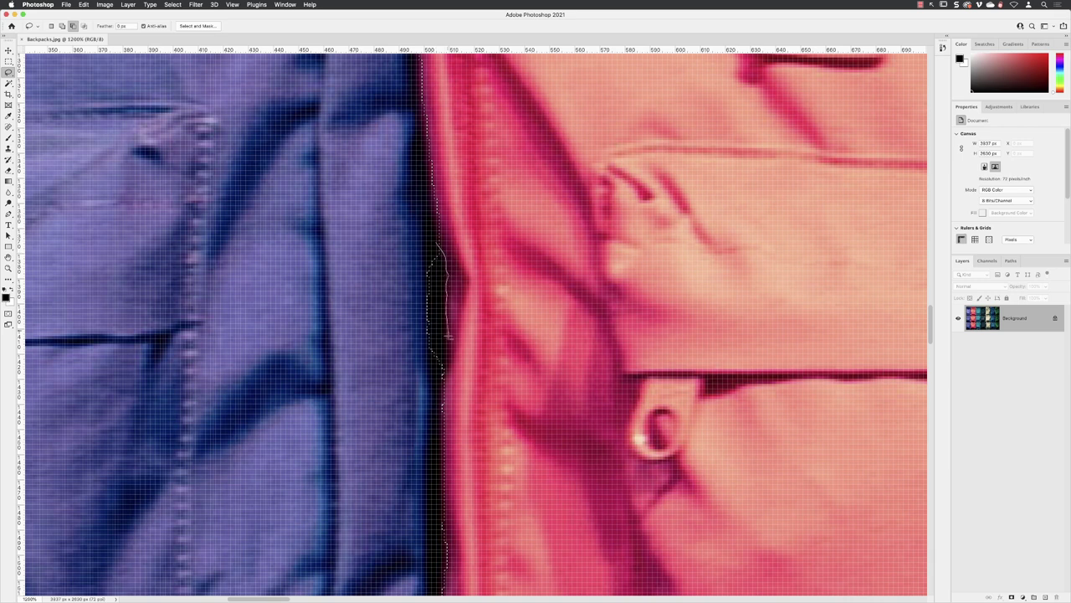
mouse_move(442, 376)
left_mouse_down()
mouse_move(403, 364)
mouse_move(380, 309)
mouse_move(383, 269)
mouse_move(435, 244)
left_mouse_up()
Lasso the missed strip along the left edge back into the selection
scroll(471, 369, "up", 6)
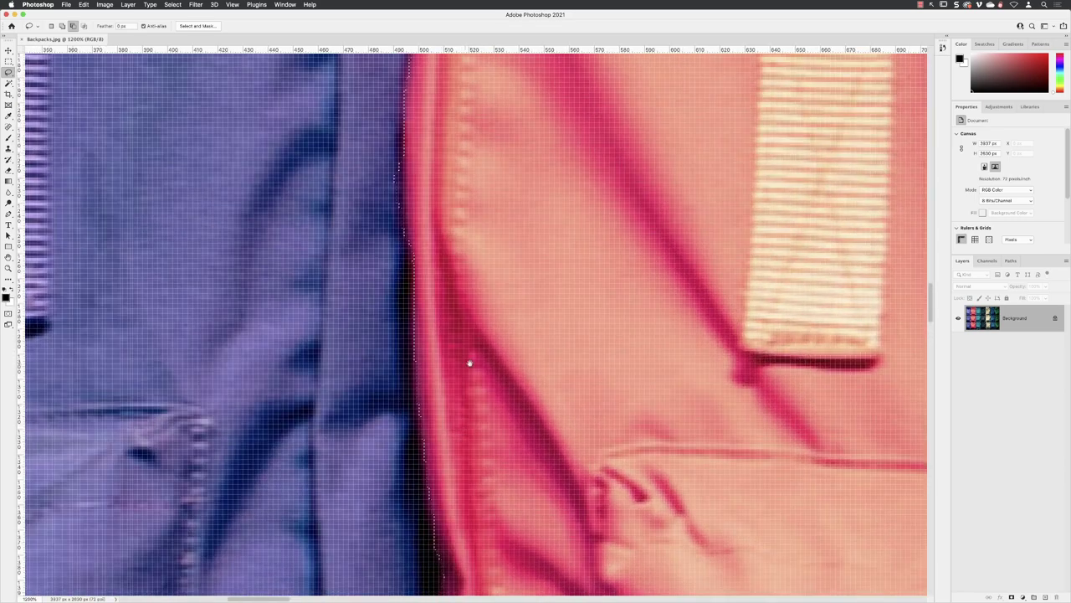
scroll(469, 363, "up", 5)
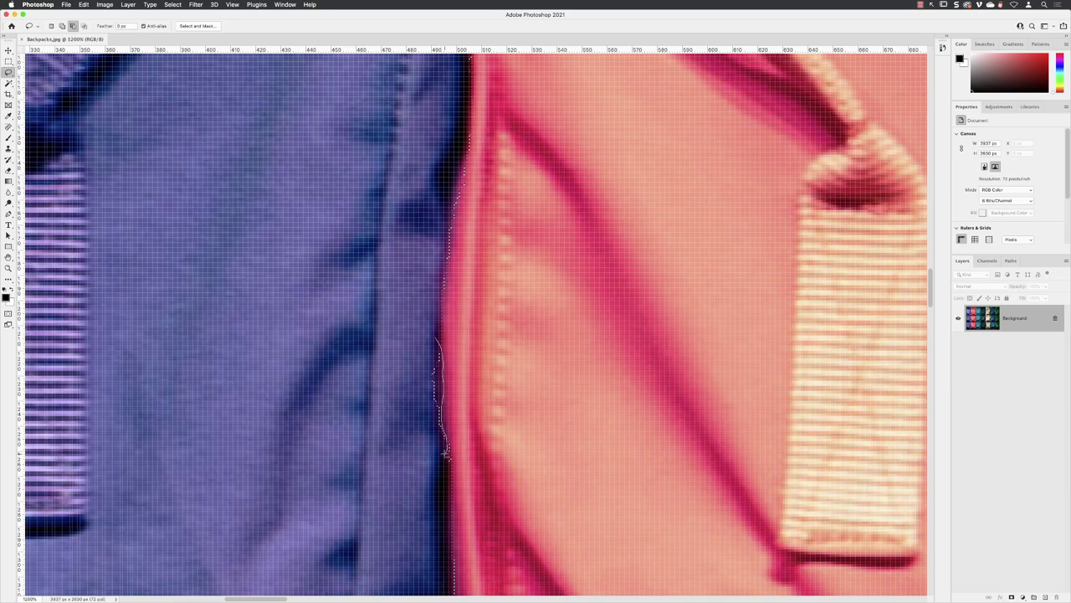
mouse_move(447, 455)
left_mouse_down()
mouse_move(385, 409)
mouse_move(400, 327)
left_mouse_up()
left_click_drag(437, 368, 447, 452)
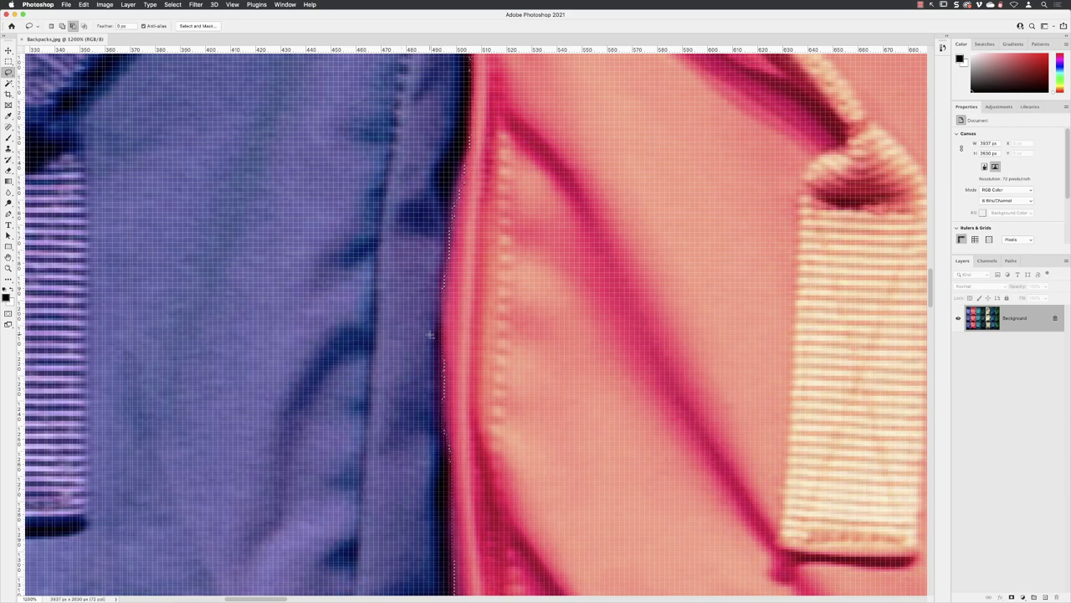
scroll(505, 274, "up", 7)
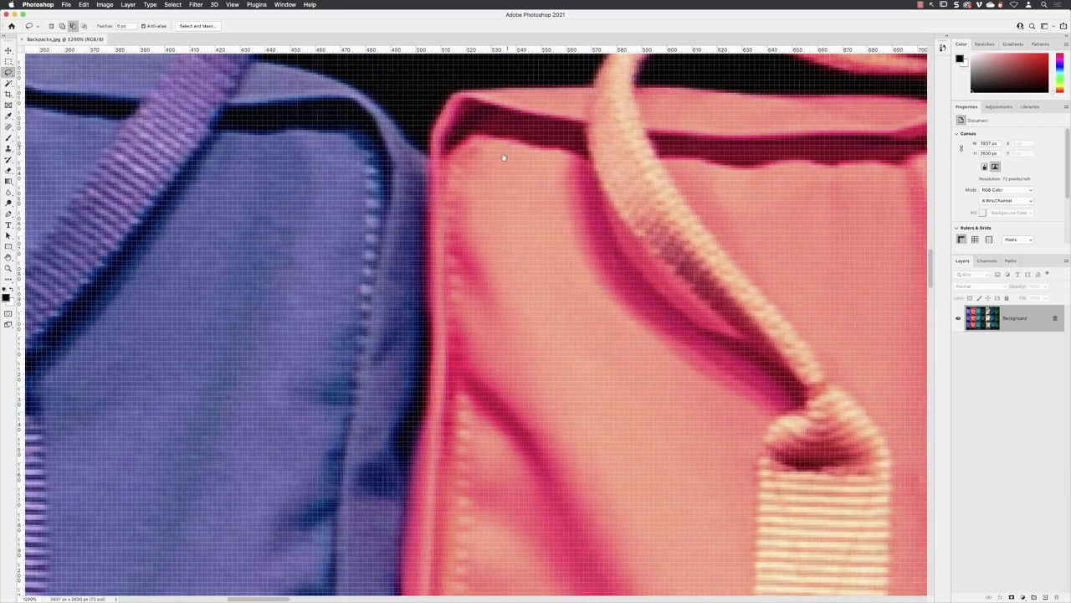
Using Lasso in Add to selection mode, loop in the missed spot at the backpack's upper left edge
scroll(505, 274, "up", 3)
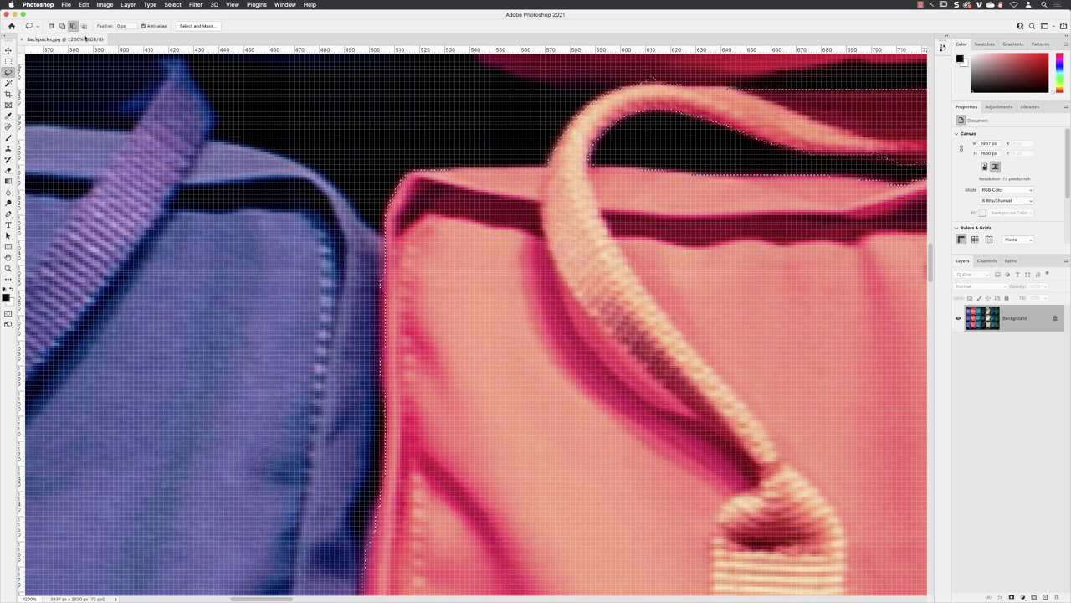
left_click(61, 26)
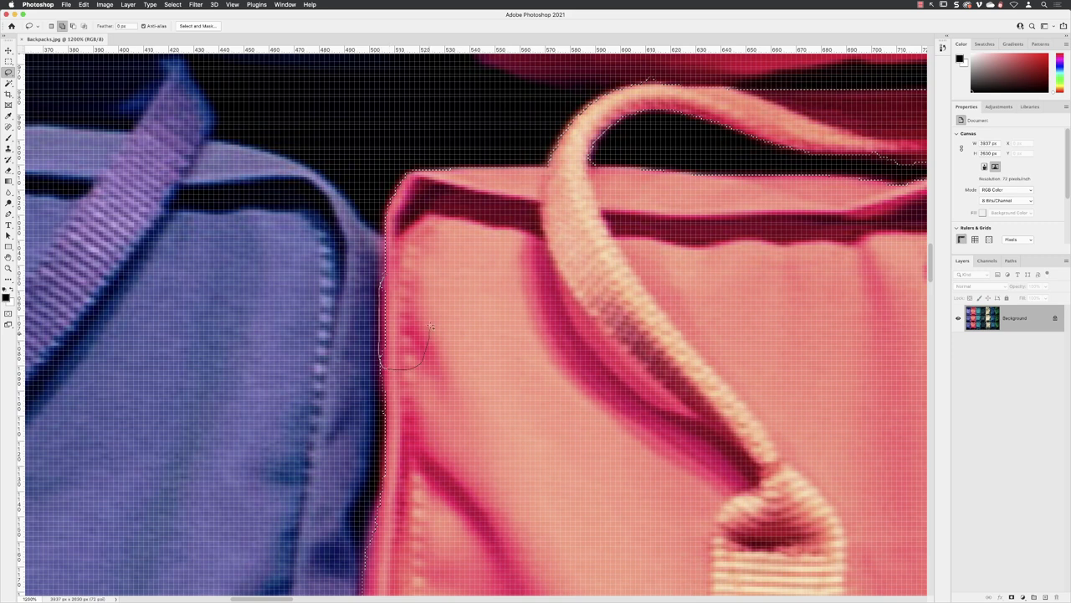
left_click_drag(387, 276, 387, 276)
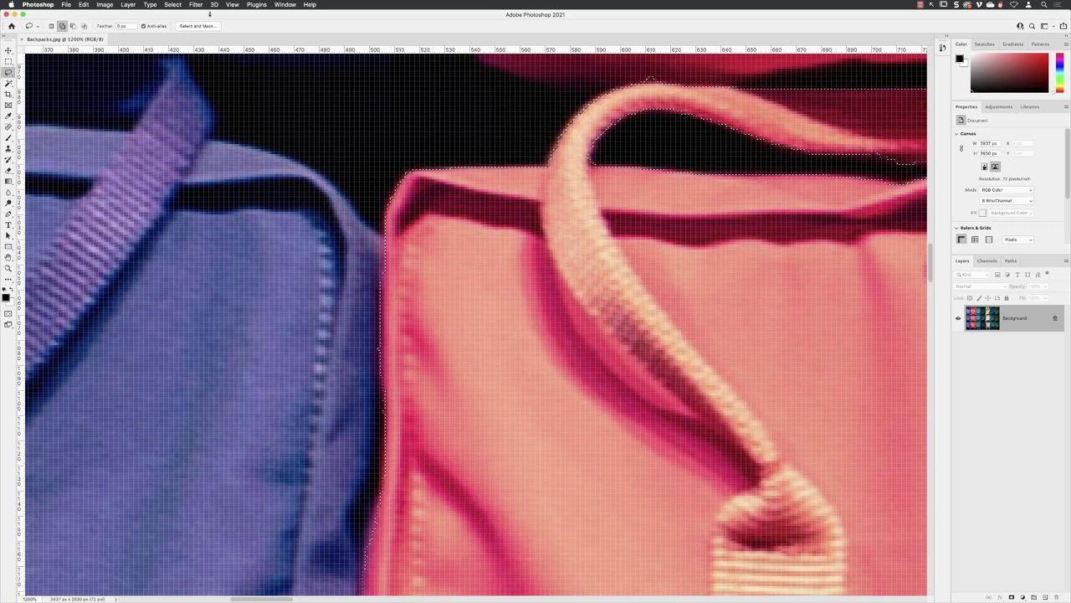
Zoom out to about 300% to show the selected pink backpack from top handles to bottom edge
left_click(9, 268)
left_click(708, 296, "alt")
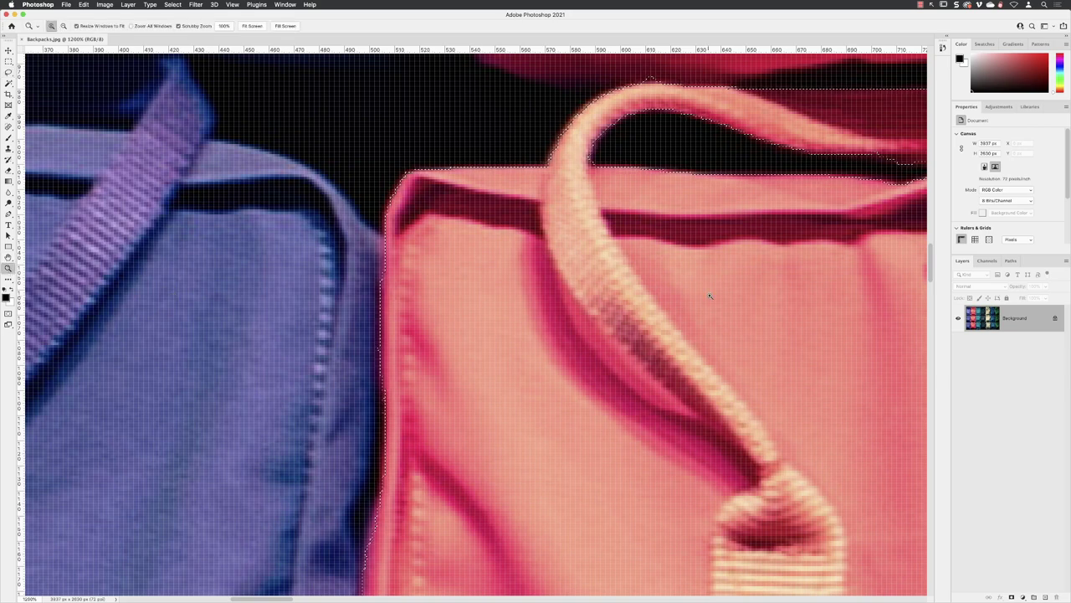
left_click(713, 361, "alt")
left_click(713, 361)
left_click(713, 362, "alt")
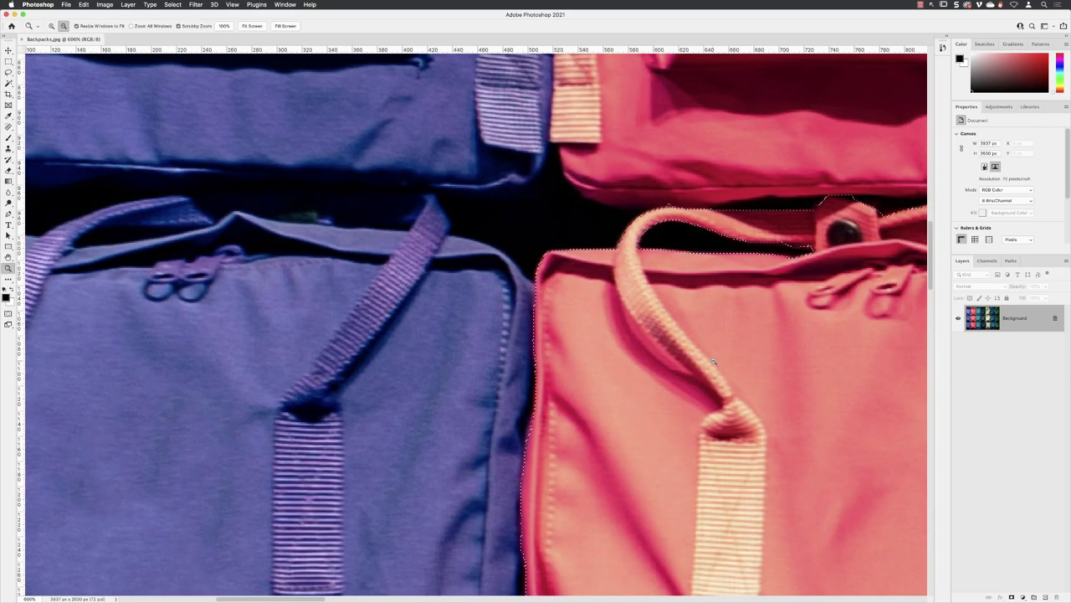
left_click(713, 361, "alt")
left_click(713, 361, "alt")
left_click(633, 257)
scroll(633, 257, "down", 5)
scroll(632, 257, "right", 5)
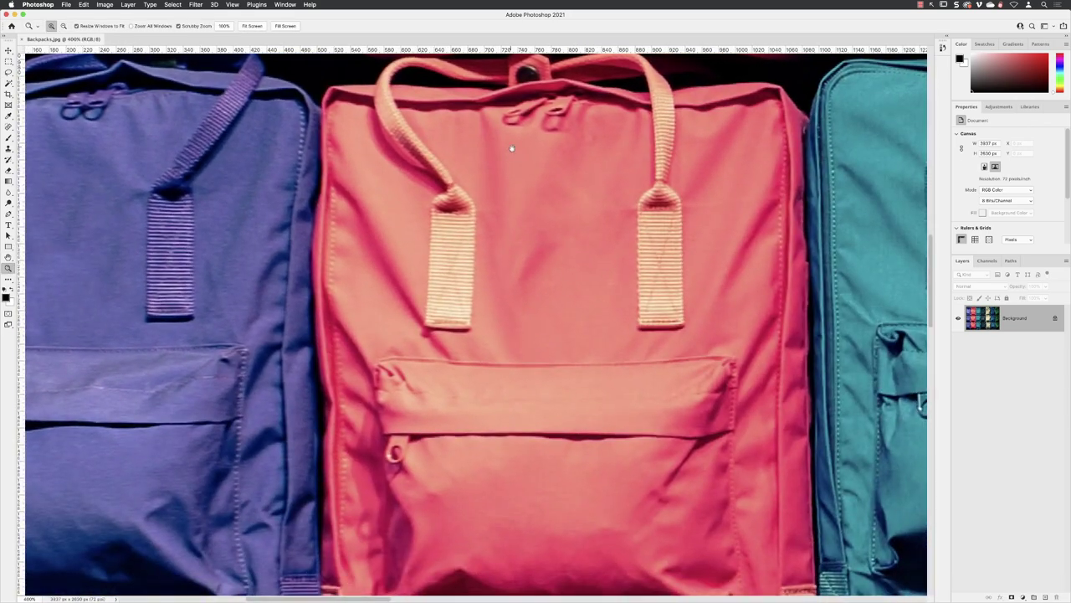
left_click(600, 270, "alt")
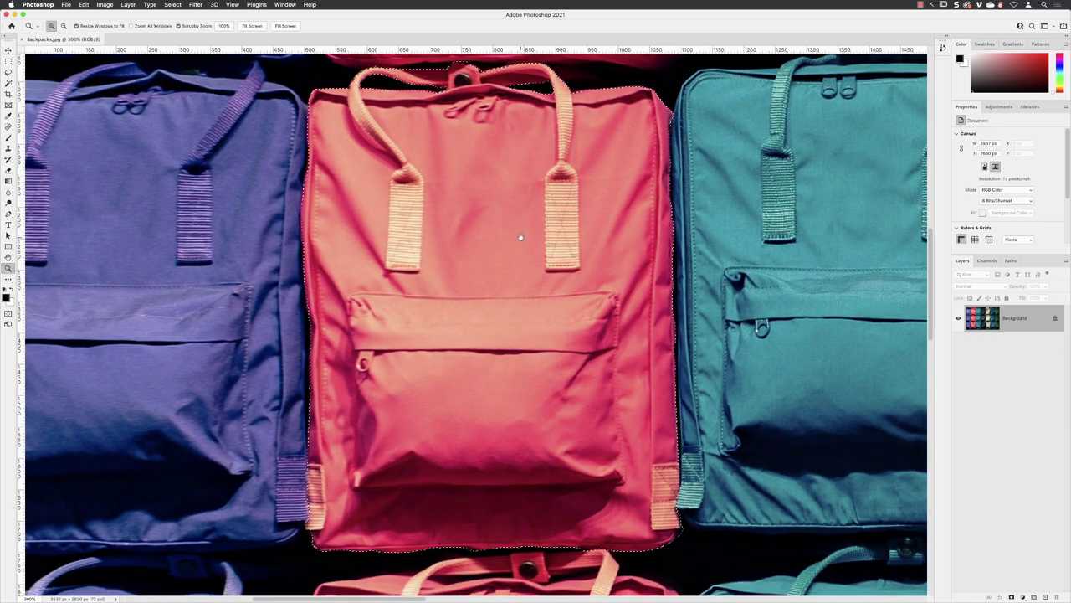
scroll(685, 267, "up", 2)
scroll(685, 266, "right", 2)
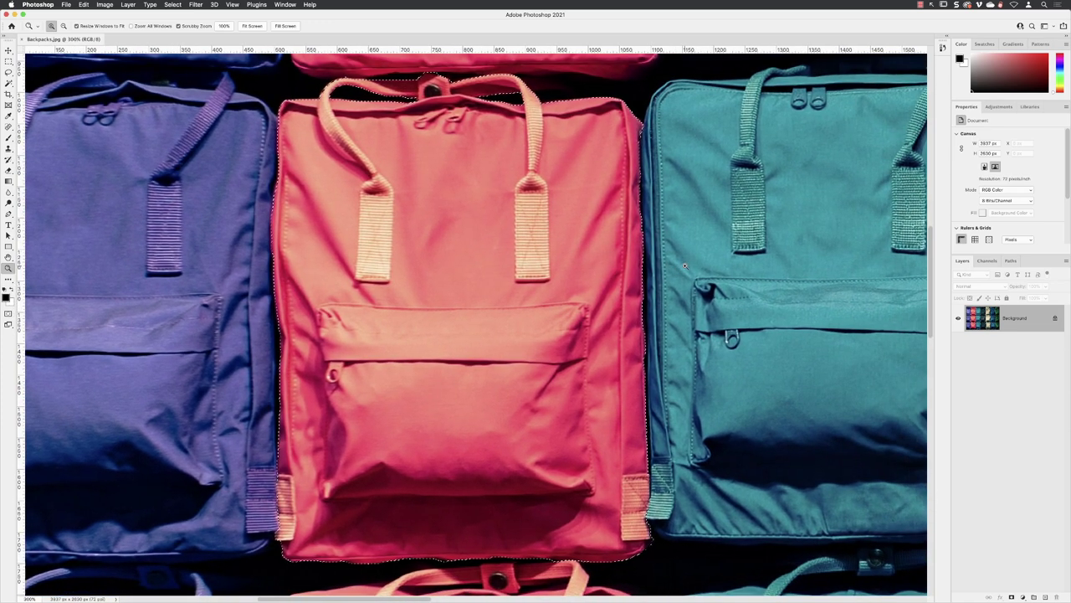